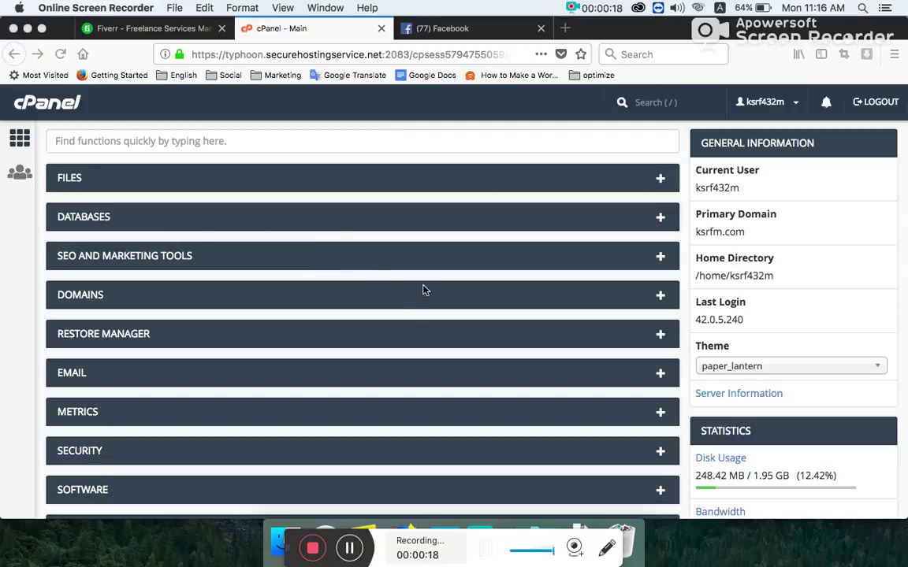
Open cPanel's File Manager from the FILES section to view the home directory folders
click(656, 296)
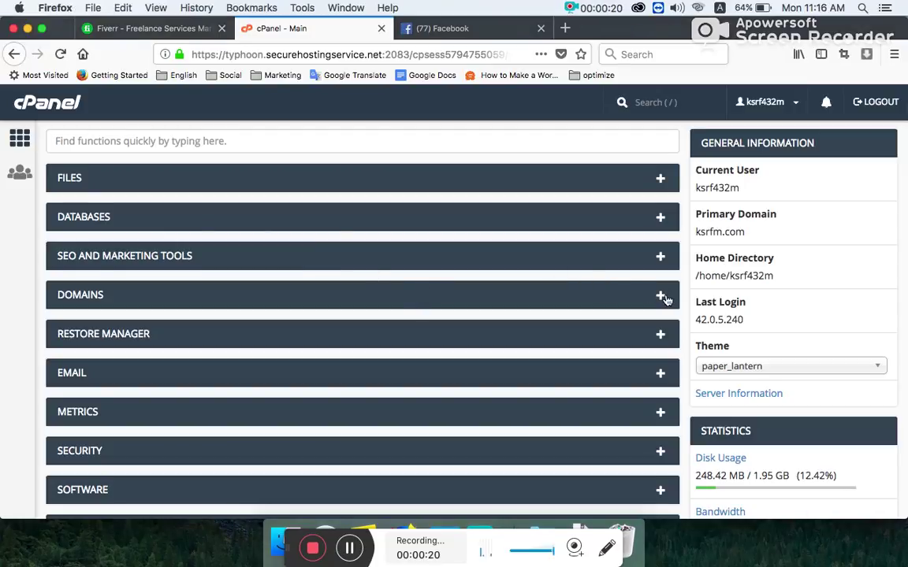
click(660, 298)
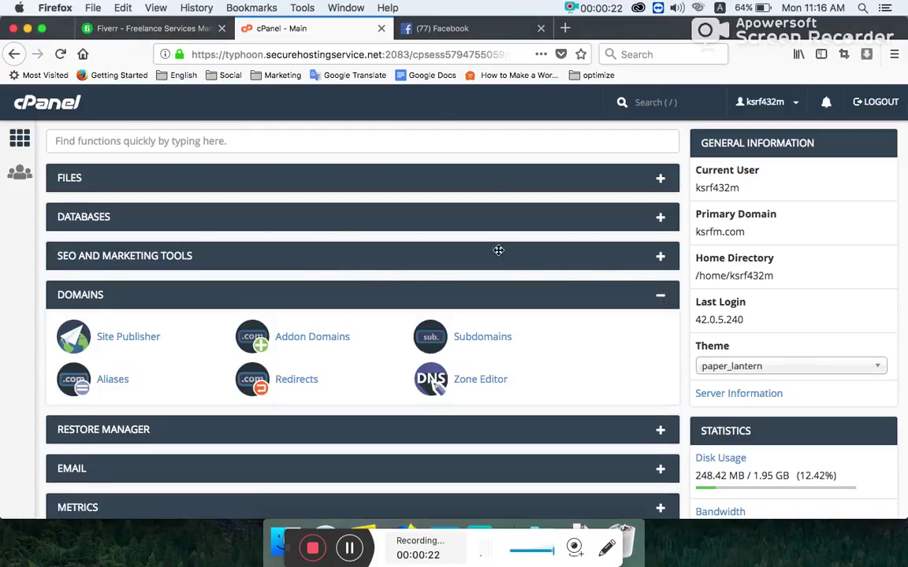
click(664, 181)
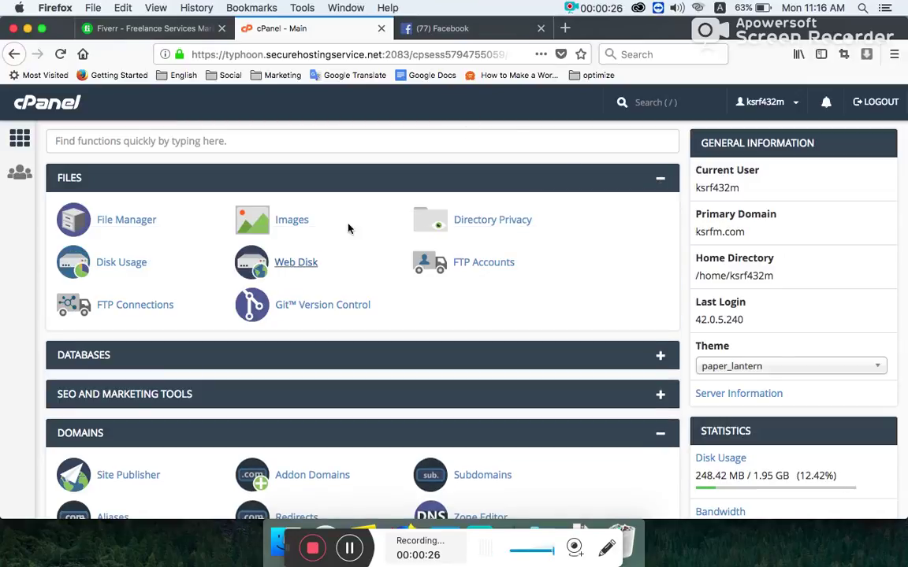
click(124, 220)
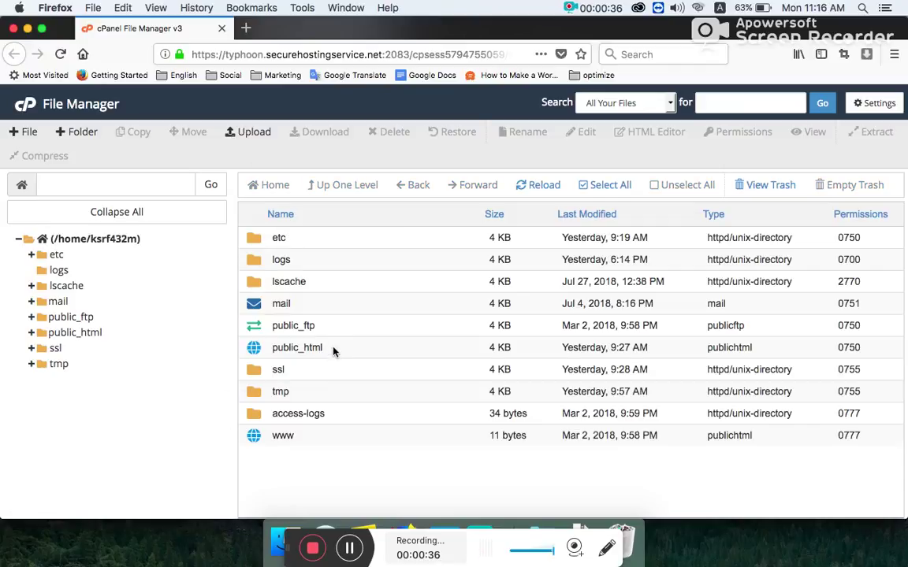
Go into public_html/sohel in File Manager and open its Upload page
double_click(344, 351)
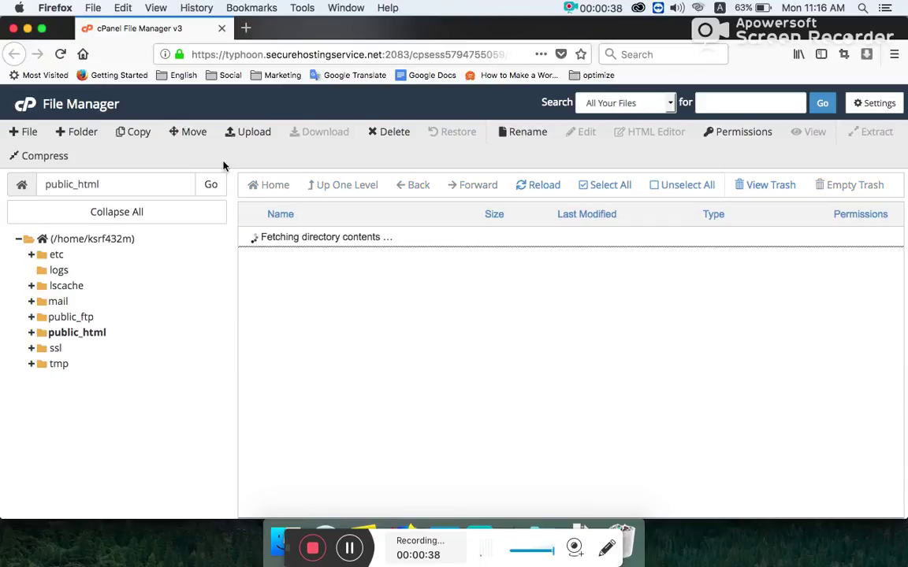
double_click(434, 310)
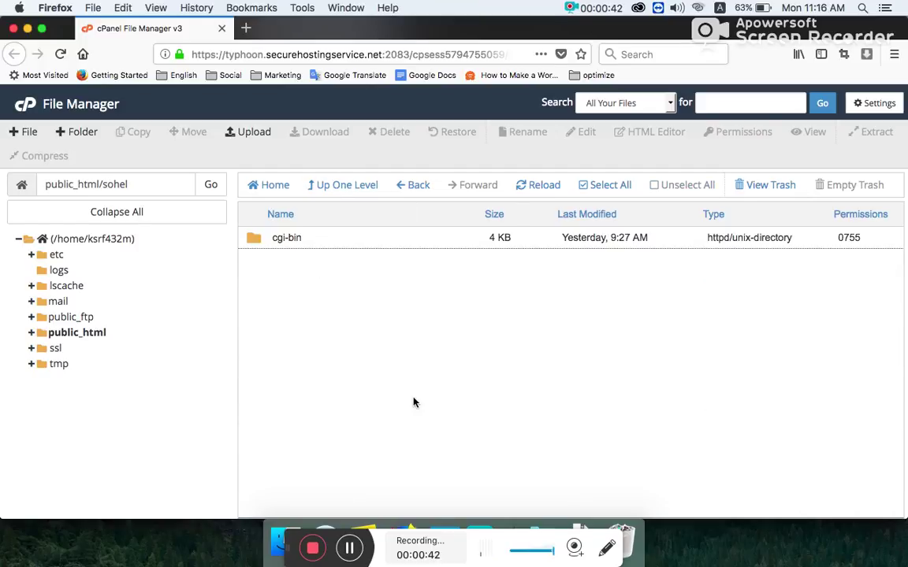
double_click(848, 238)
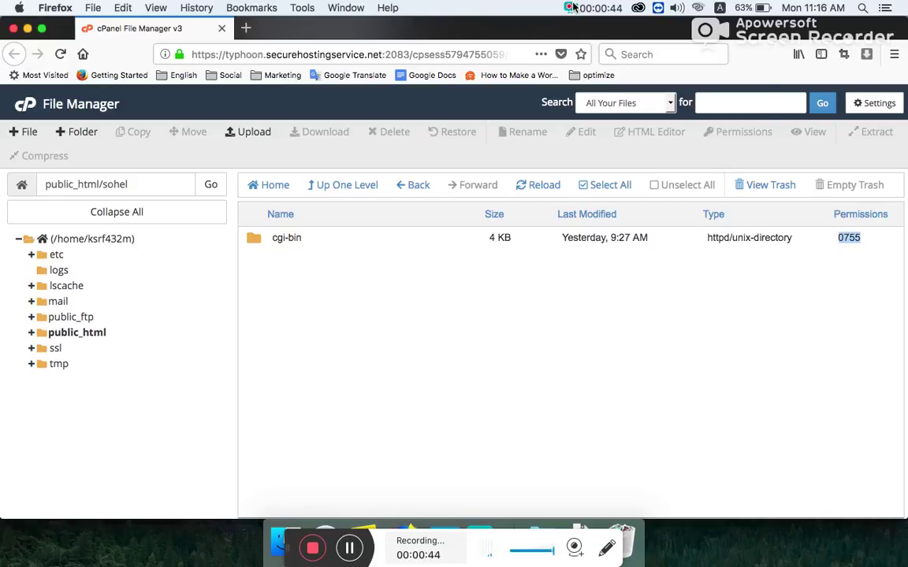
click(570, 8)
click(610, 30)
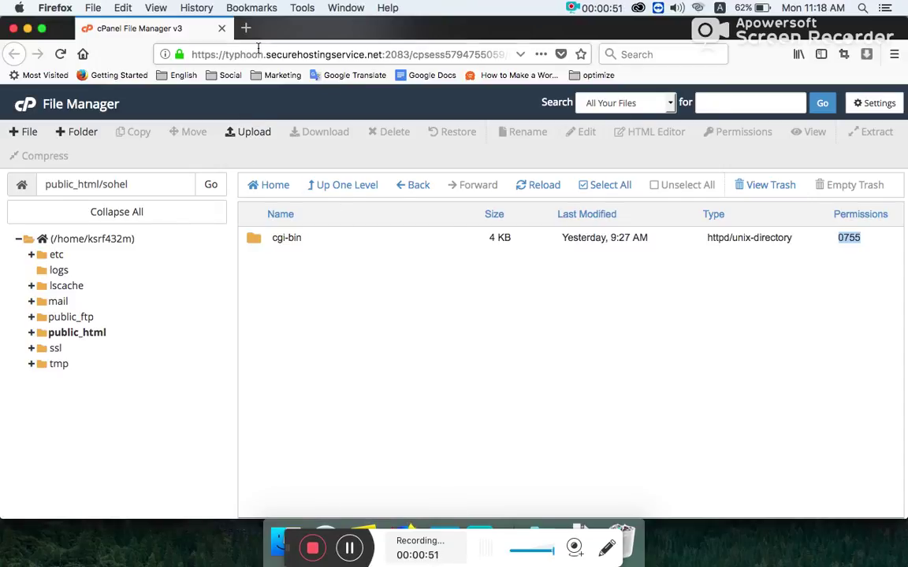
click(250, 135)
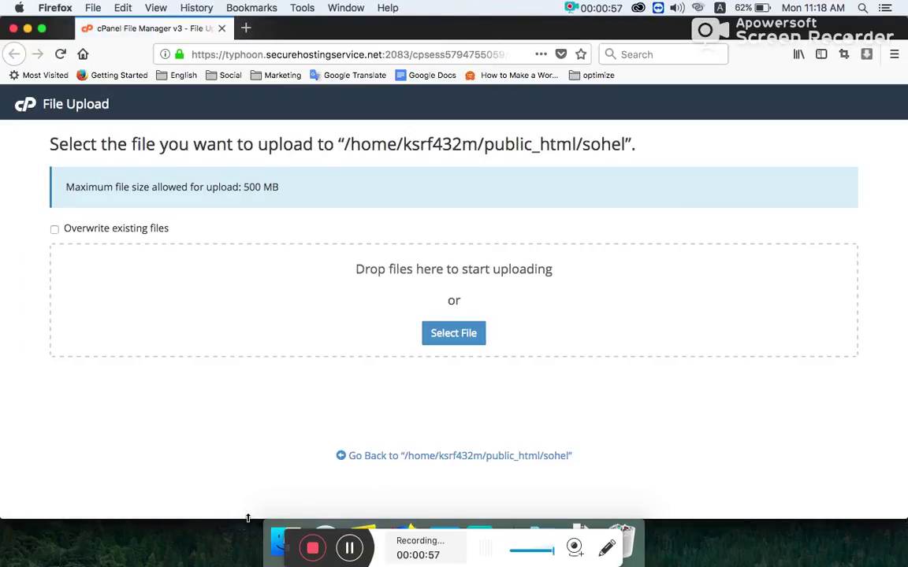
Upload wordpress-4.9.1.zip (9.92 MB) from Downloads into public_html/sohel and return to the folder listing
click(278, 549)
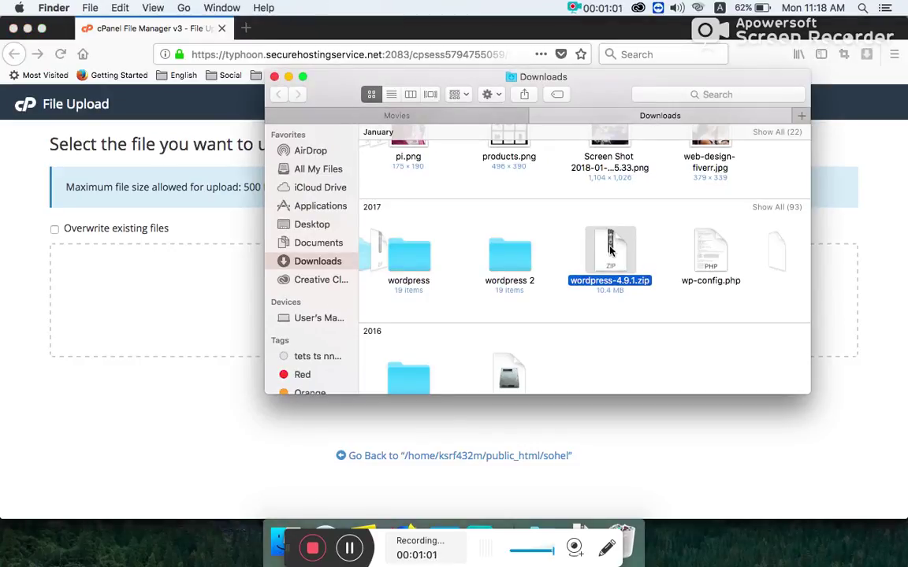
drag(609, 249, 222, 311)
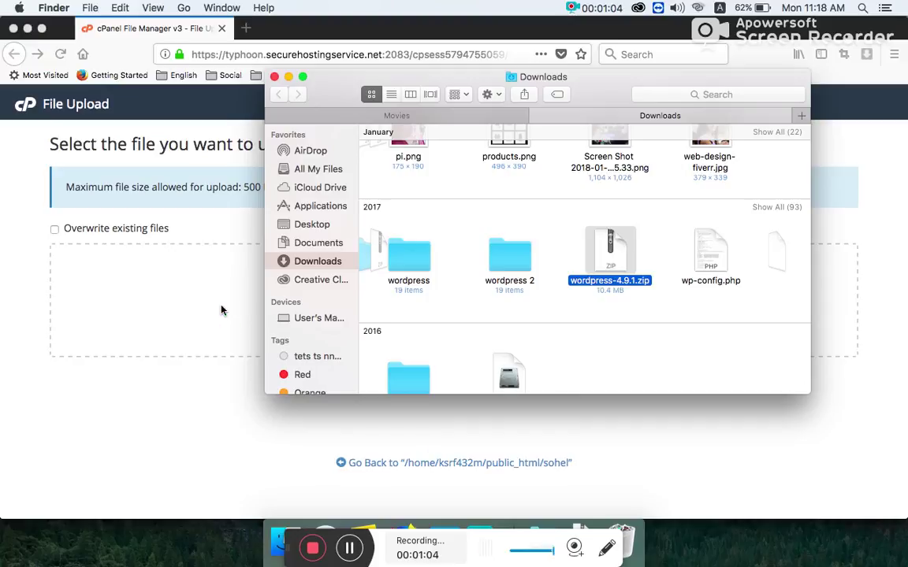
click(144, 439)
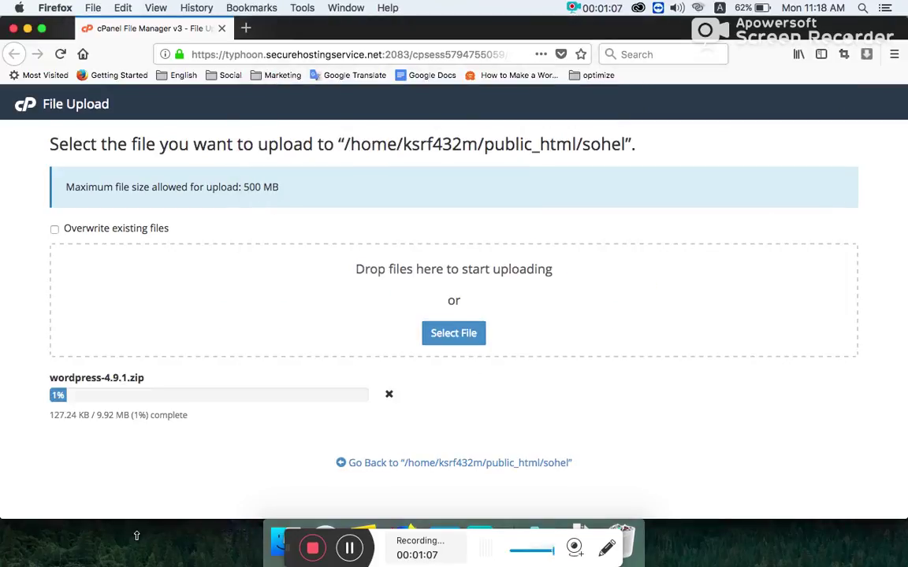
click(579, 7)
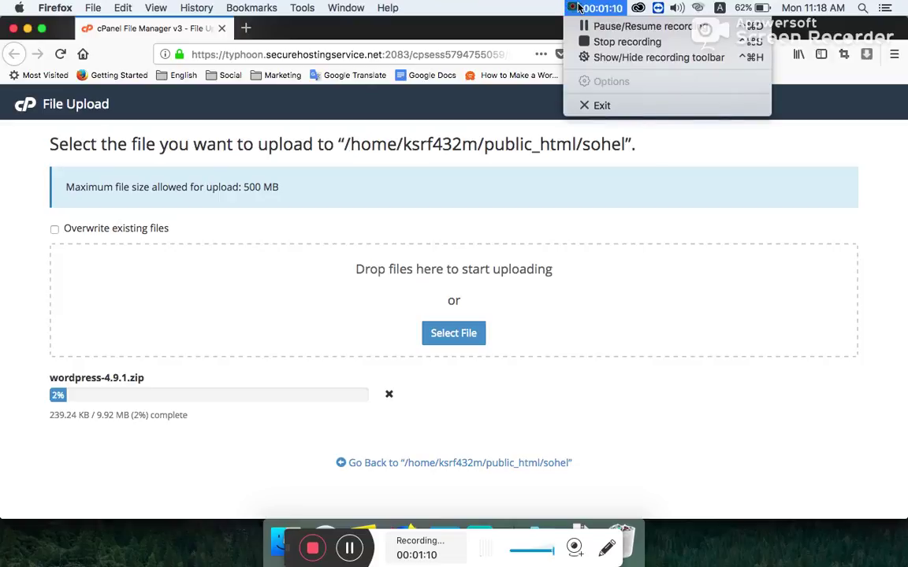
click(618, 27)
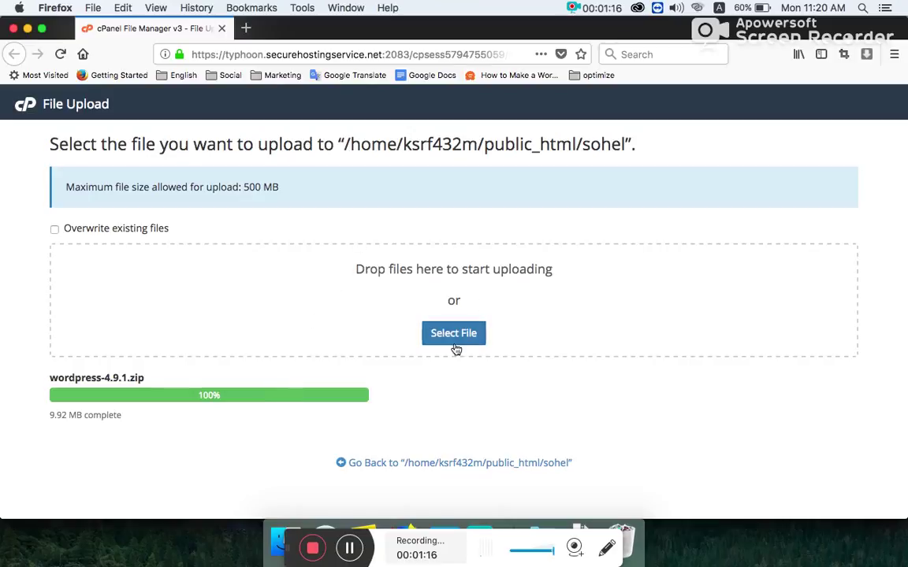
click(454, 465)
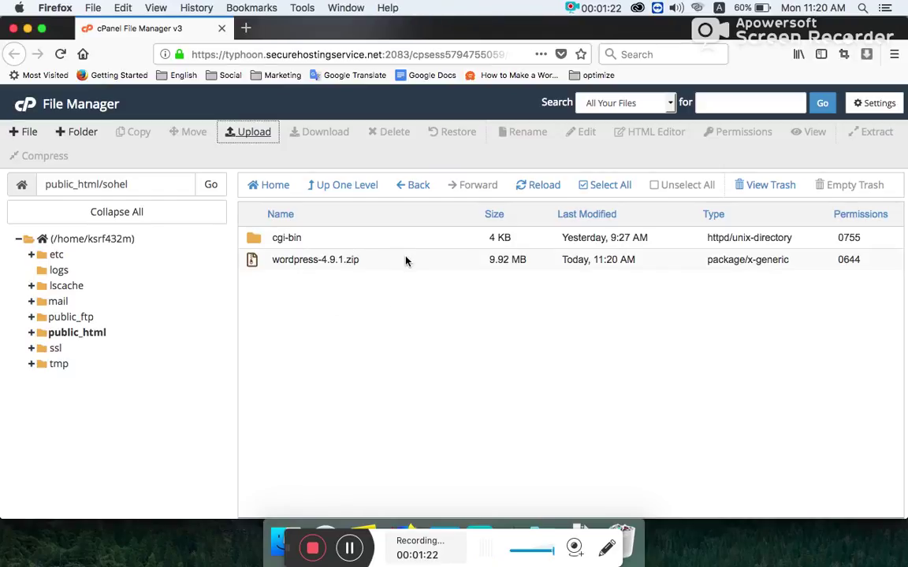
Extract wordpress-4.9.1.zip into /public_html/sohel and close the extraction results
click(406, 260)
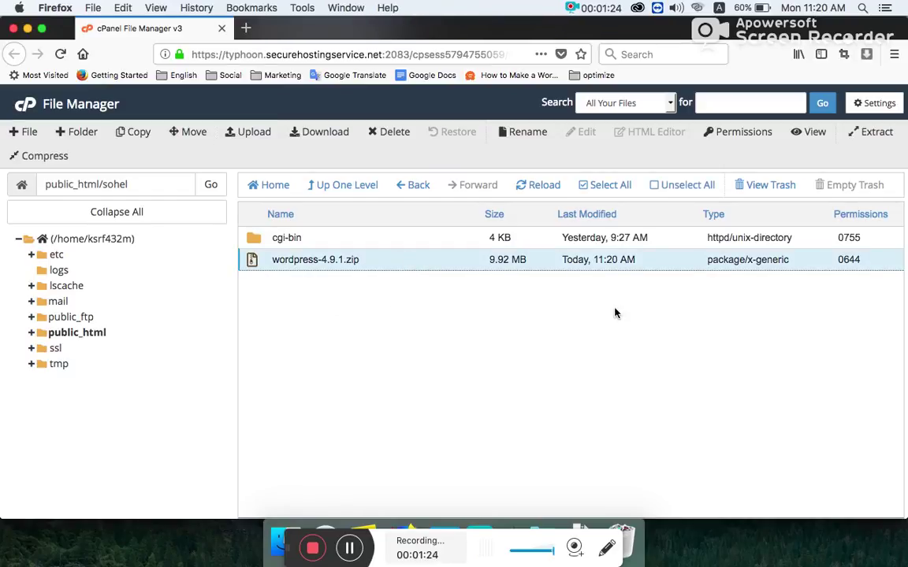
click(875, 132)
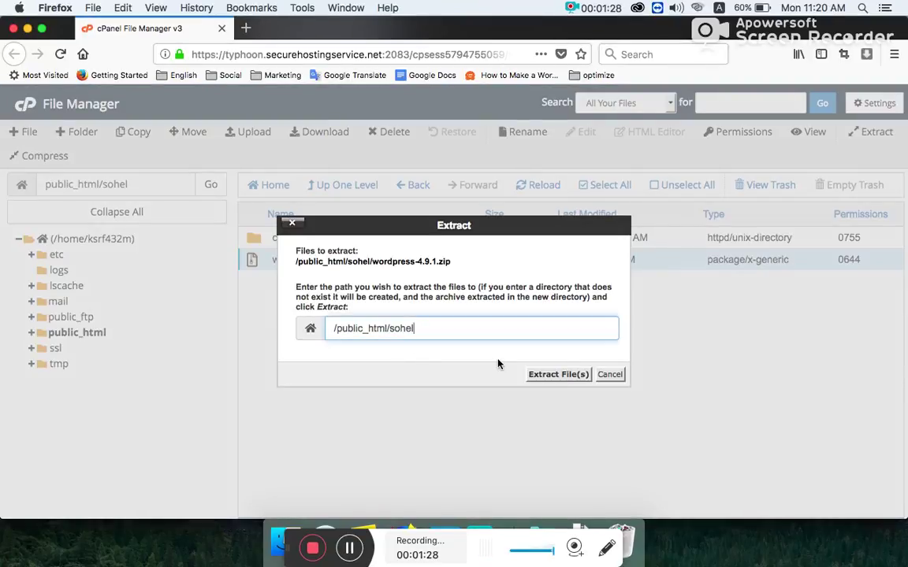
click(554, 376)
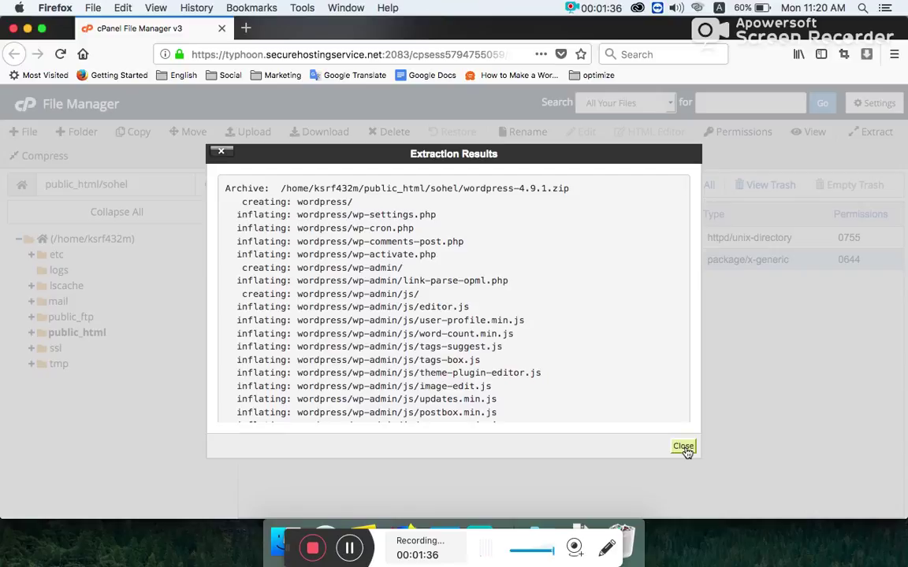
click(683, 447)
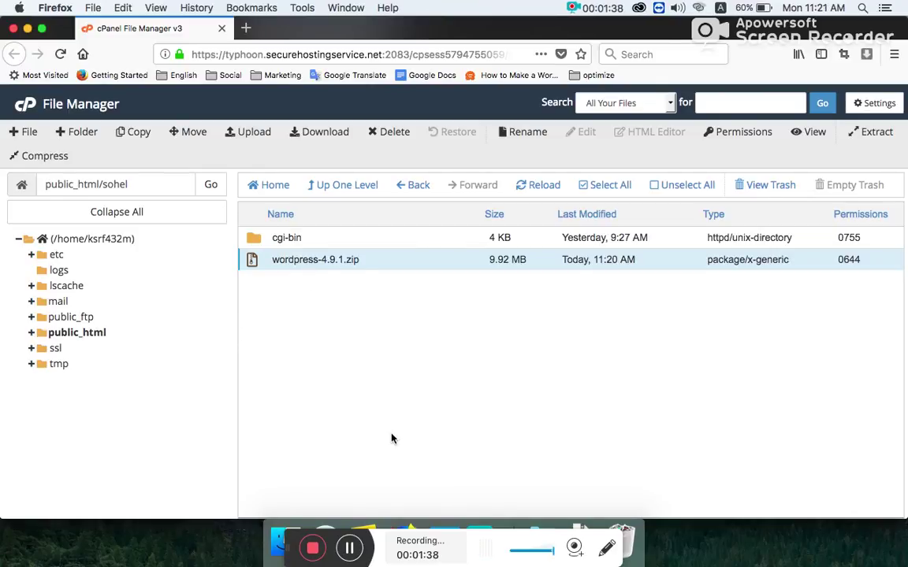
Open the extracted wordpress folder inside public_html/sohel
click(78, 334)
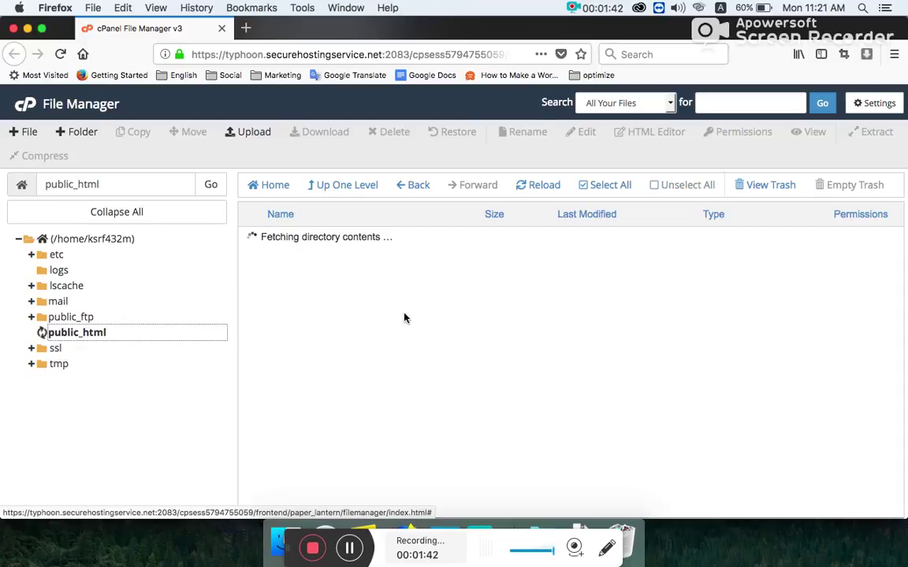
double_click(324, 304)
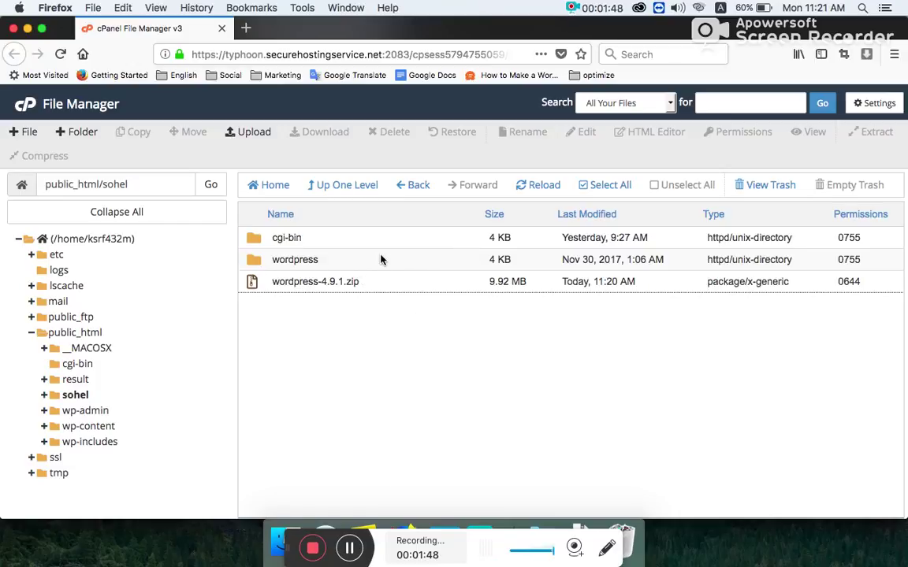
click(380, 260)
click(373, 286)
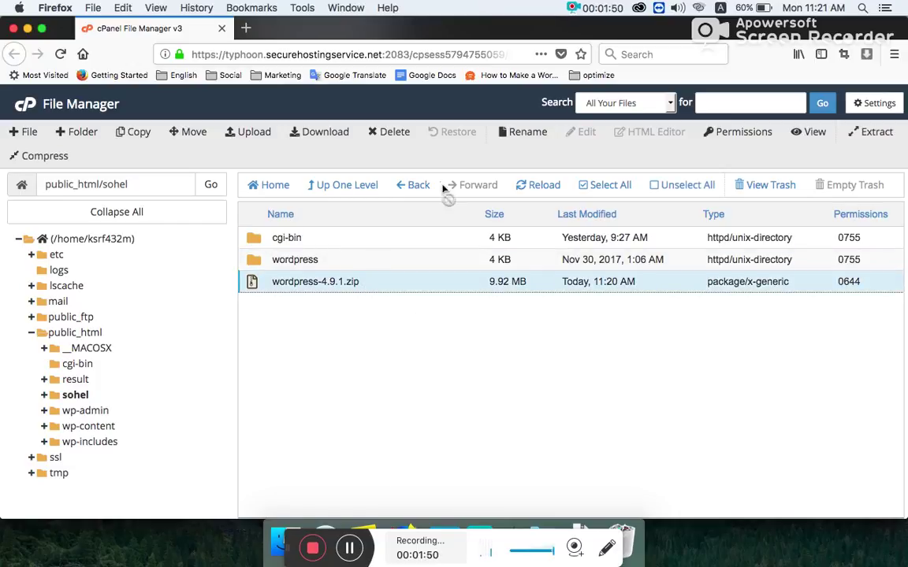
double_click(400, 265)
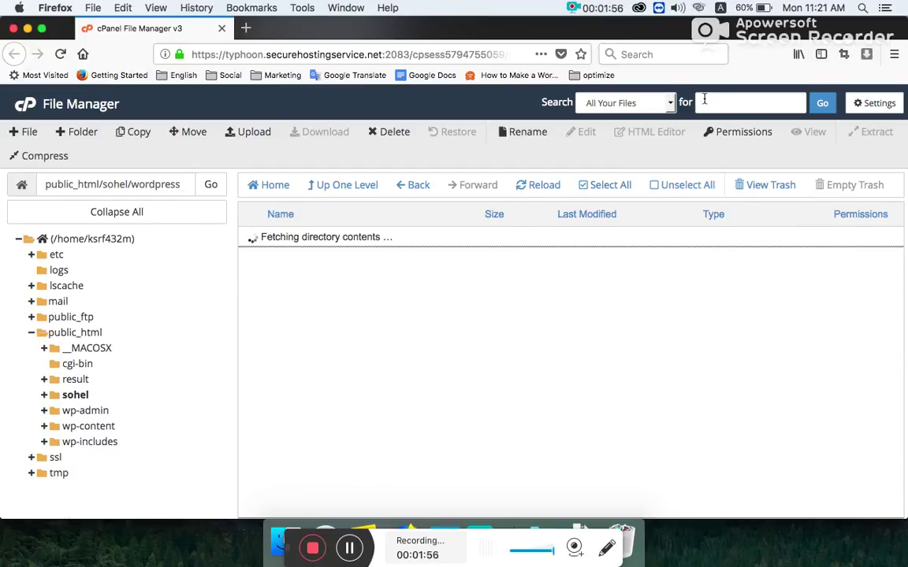
Move all files from the wordpress folder up into public_html/sohel, leaving it empty
click(586, 189)
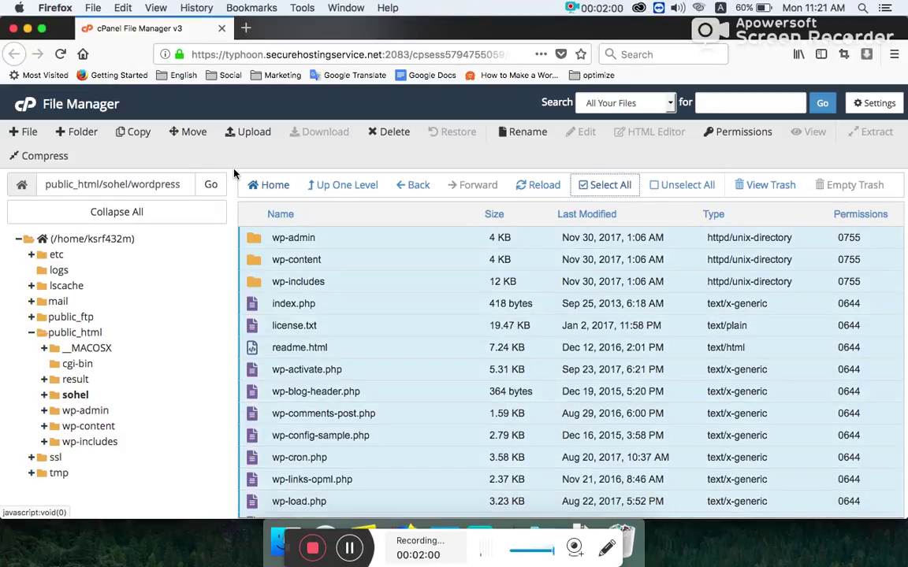
click(190, 138)
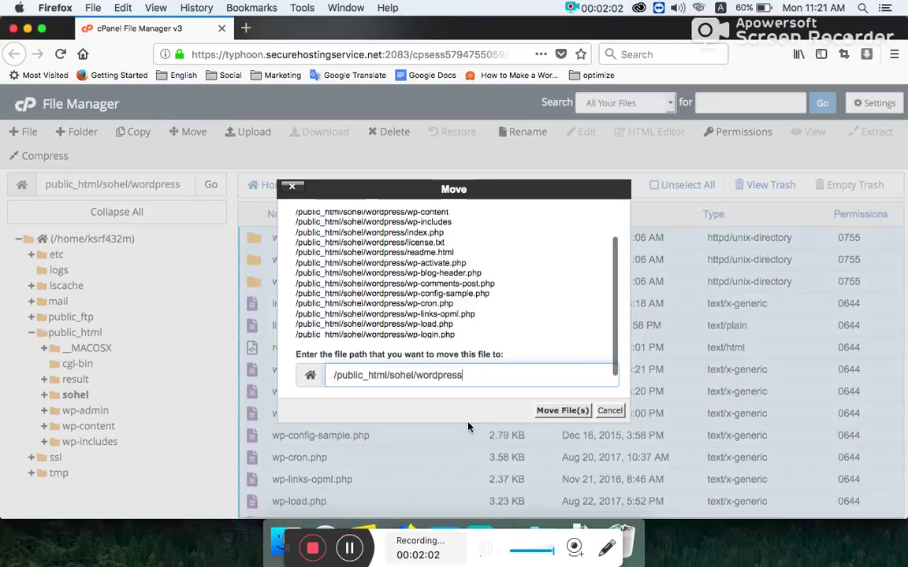
double_click(440, 377)
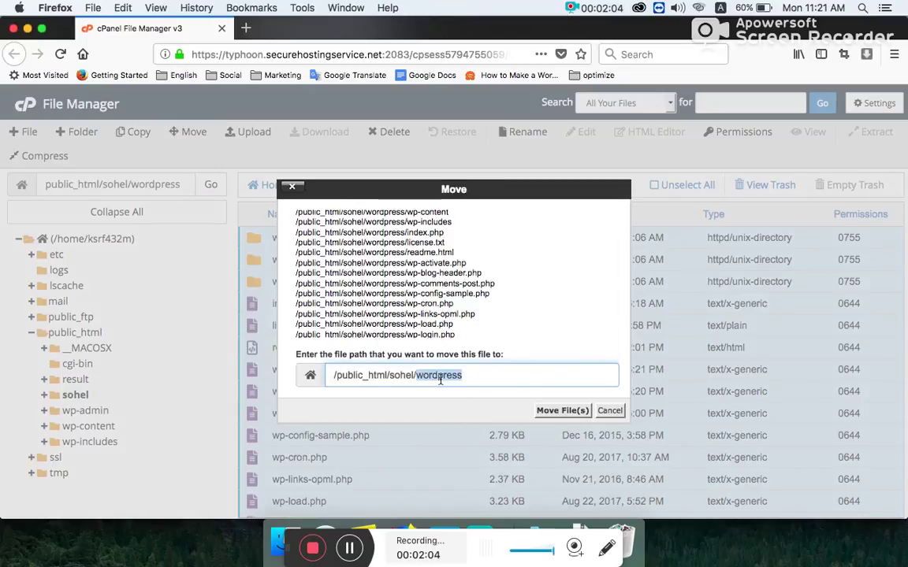
key(BackSpace)
click(566, 411)
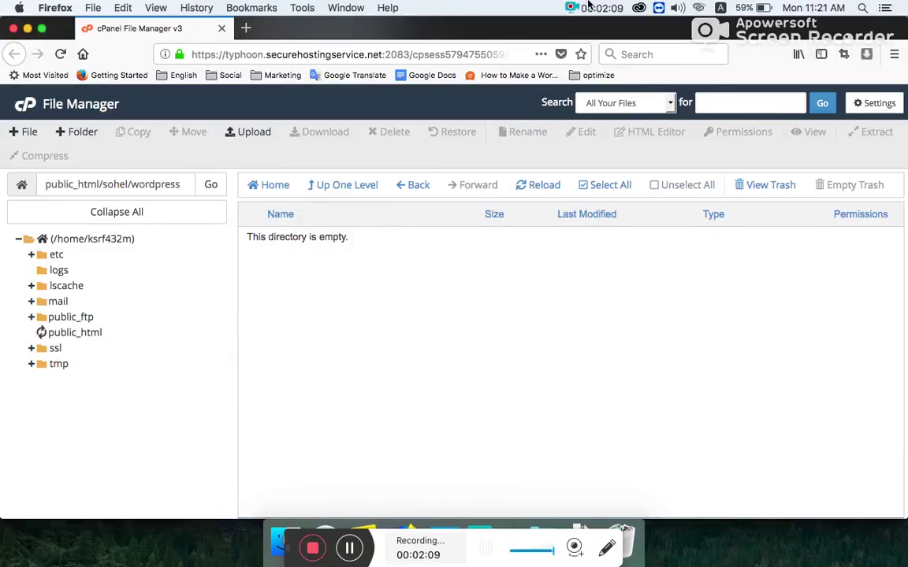
click(569, 9)
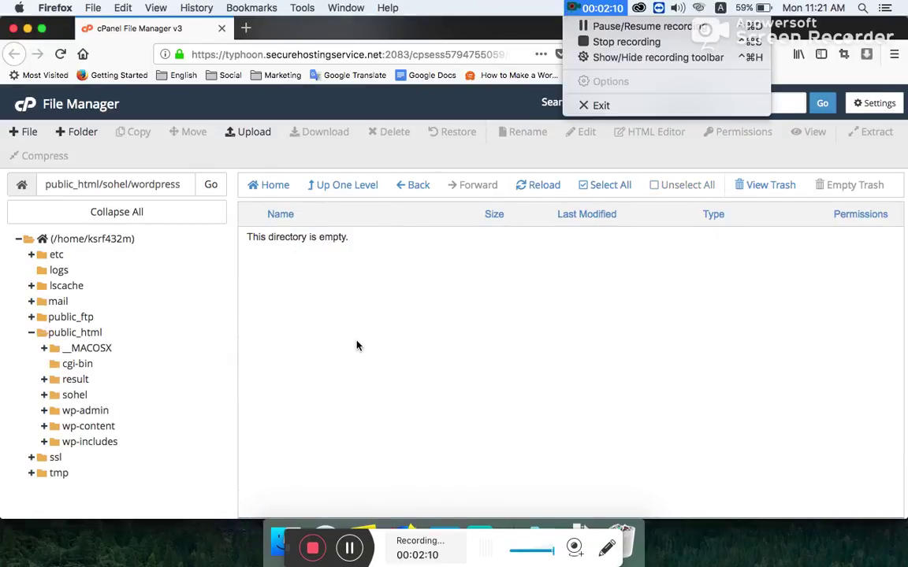
click(360, 393)
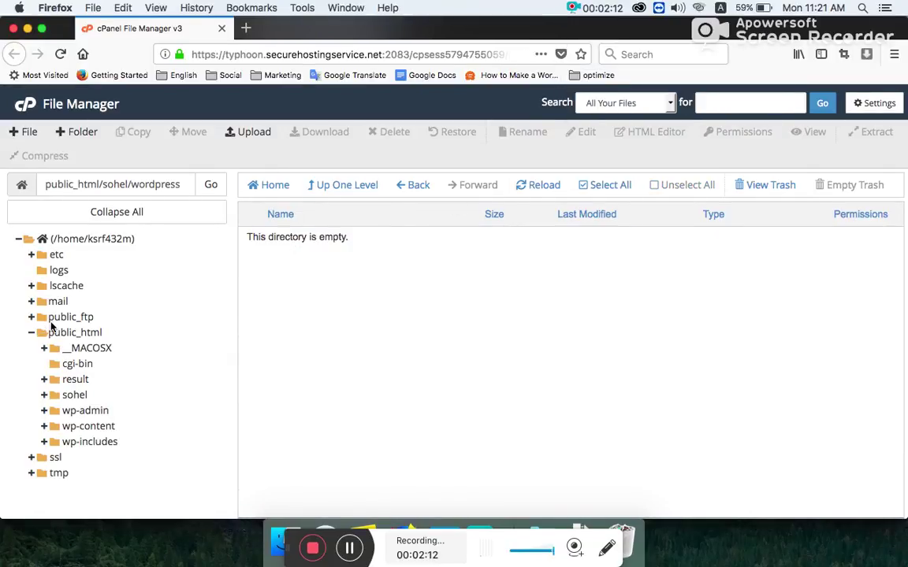
Permanently delete the empty wordpress folder from public_html/sohel, skipping the trash
click(79, 395)
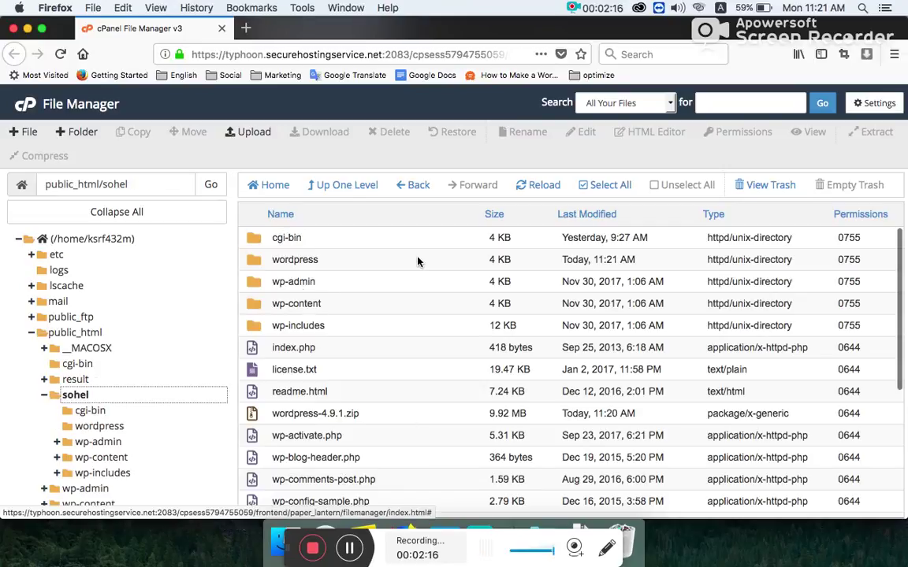
click(360, 265)
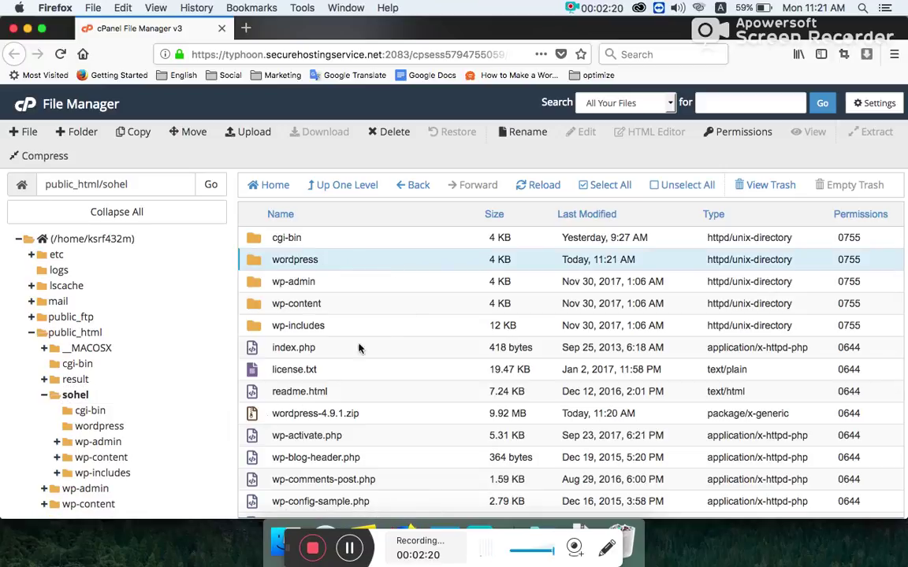
click(763, 186)
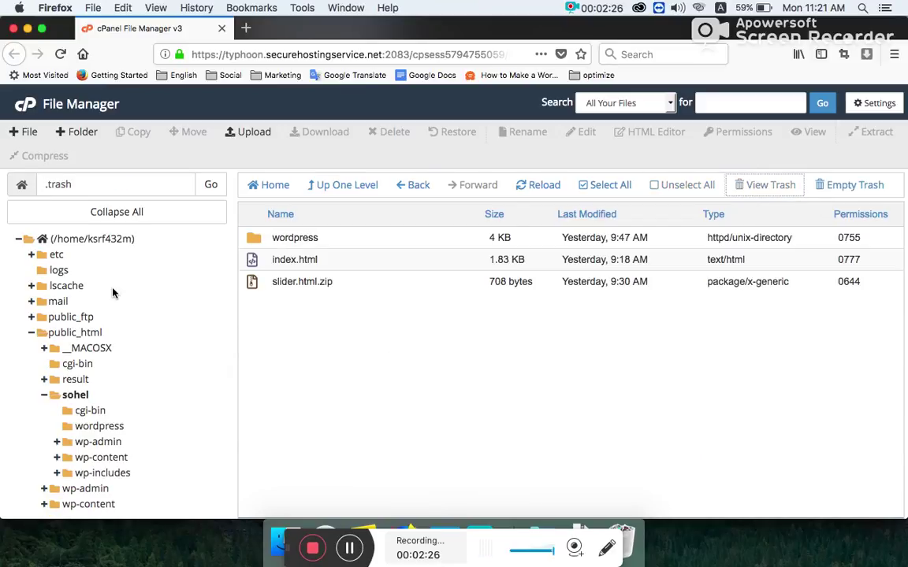
click(426, 187)
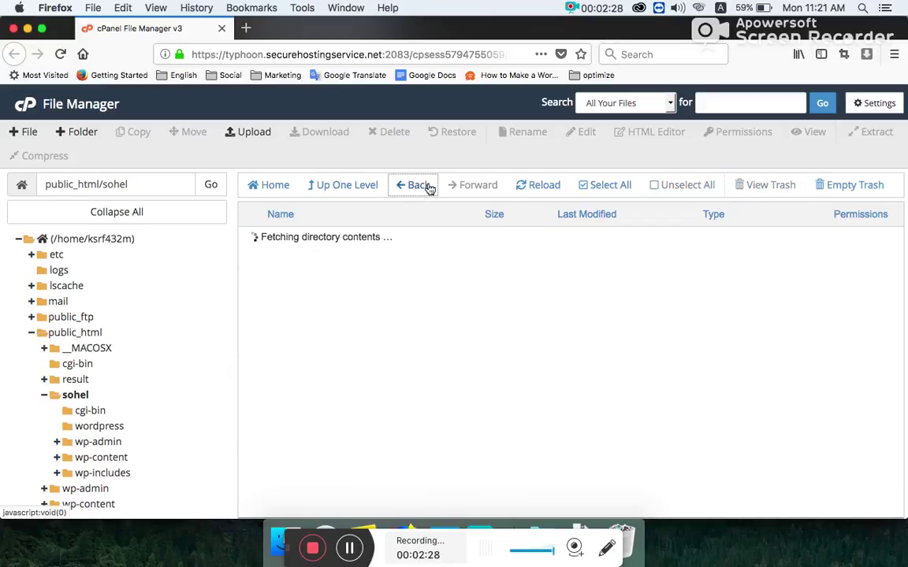
click(337, 267)
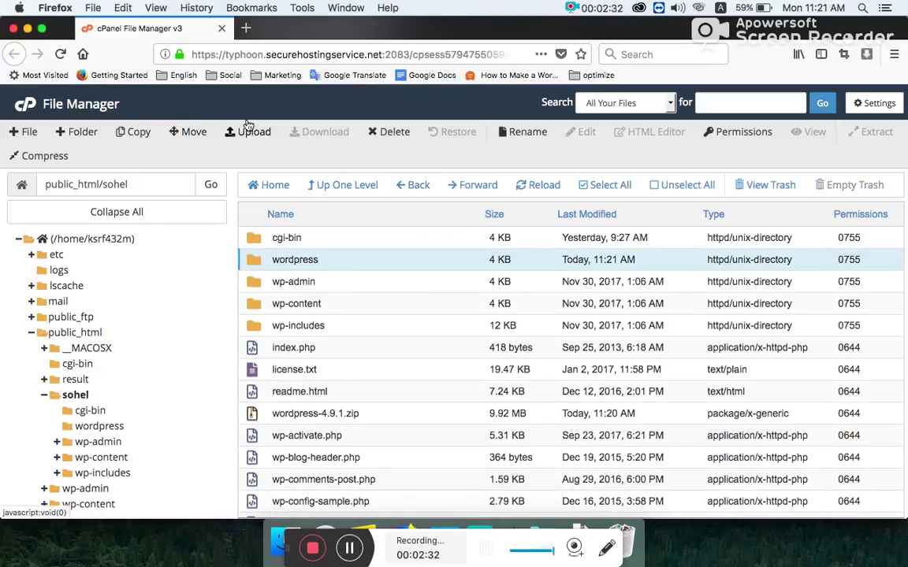
click(388, 132)
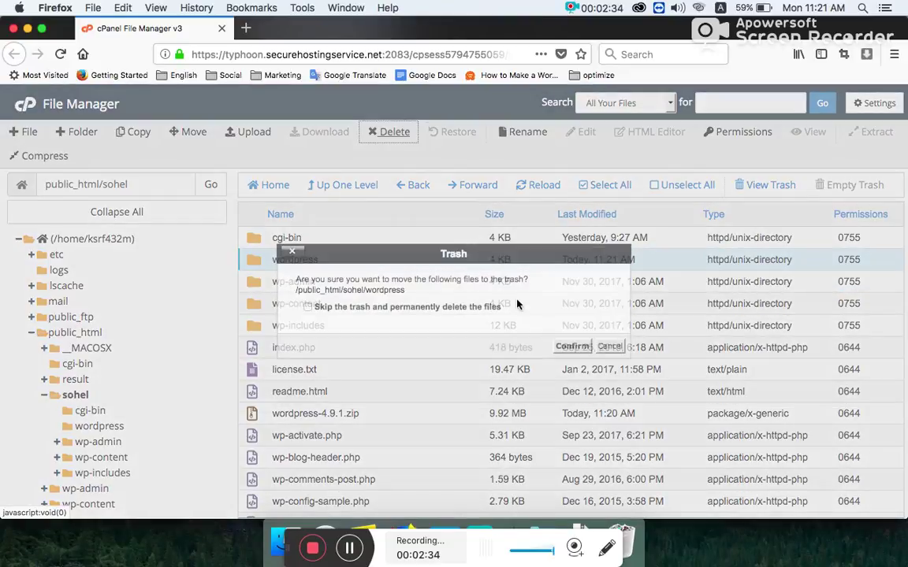
click(307, 308)
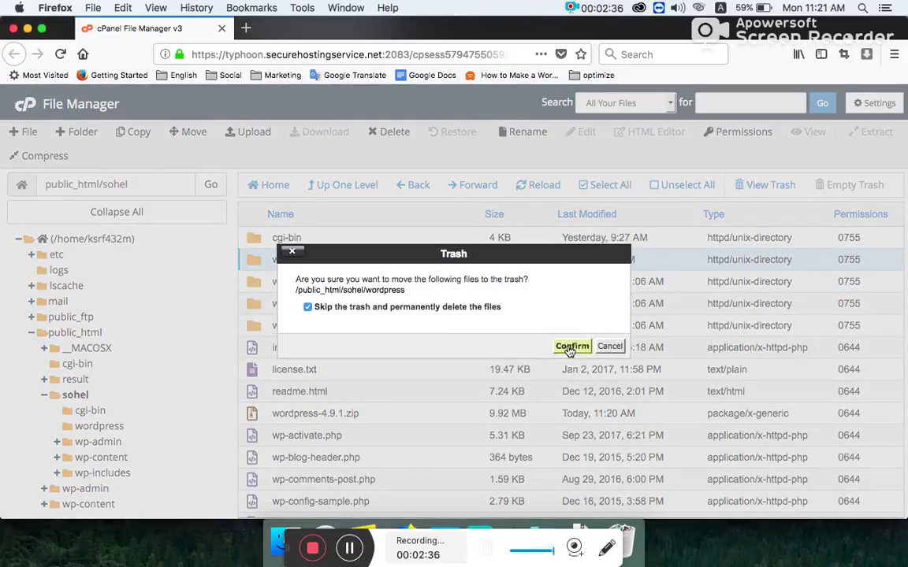
click(566, 347)
Permanently delete wordpress-4.9.1.zip, skipping the trash, and close the File Manager
scroll(410, 421, down, 5)
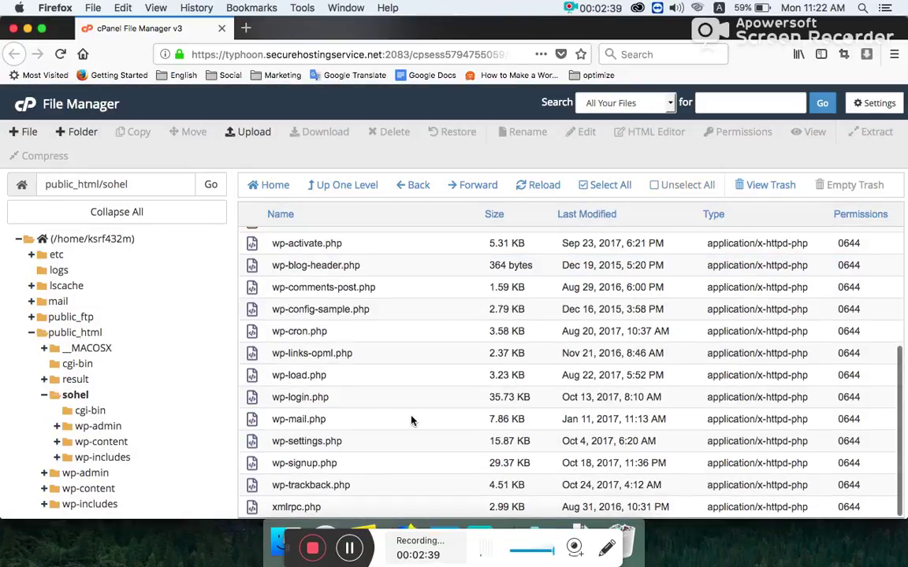
scroll(411, 421, up, 5)
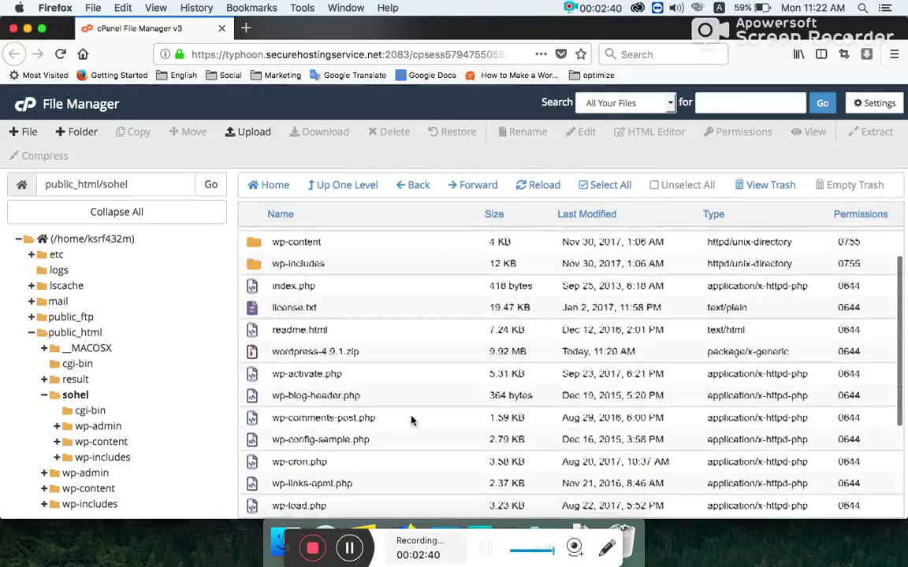
click(389, 394)
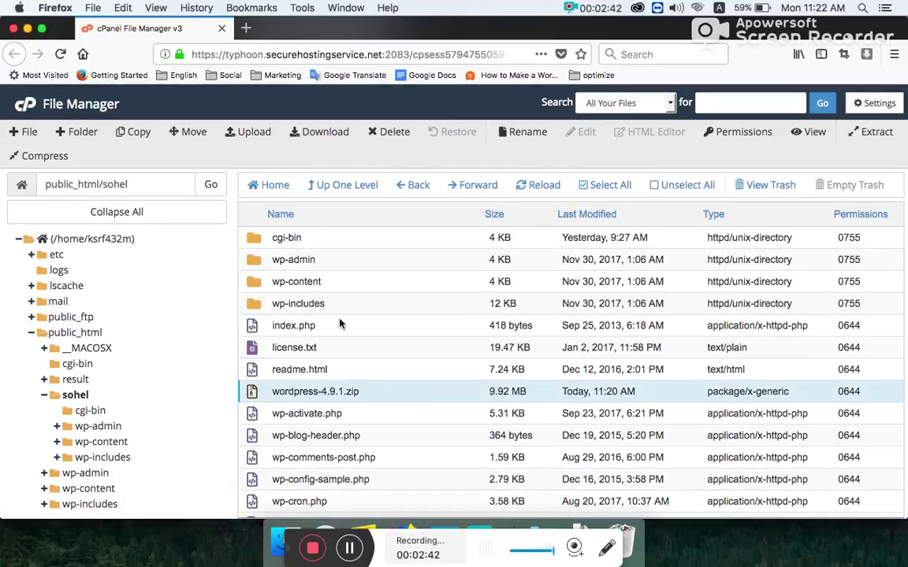
click(390, 131)
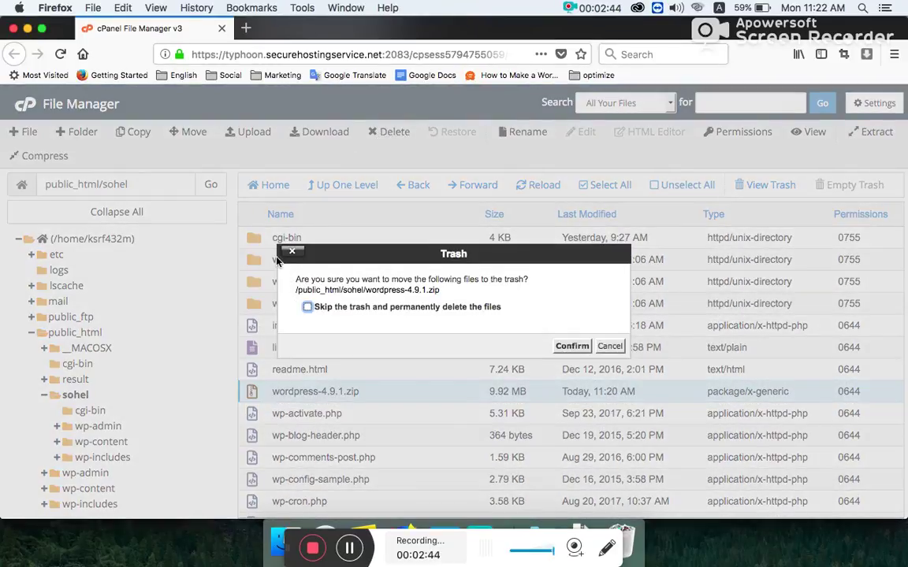
click(307, 307)
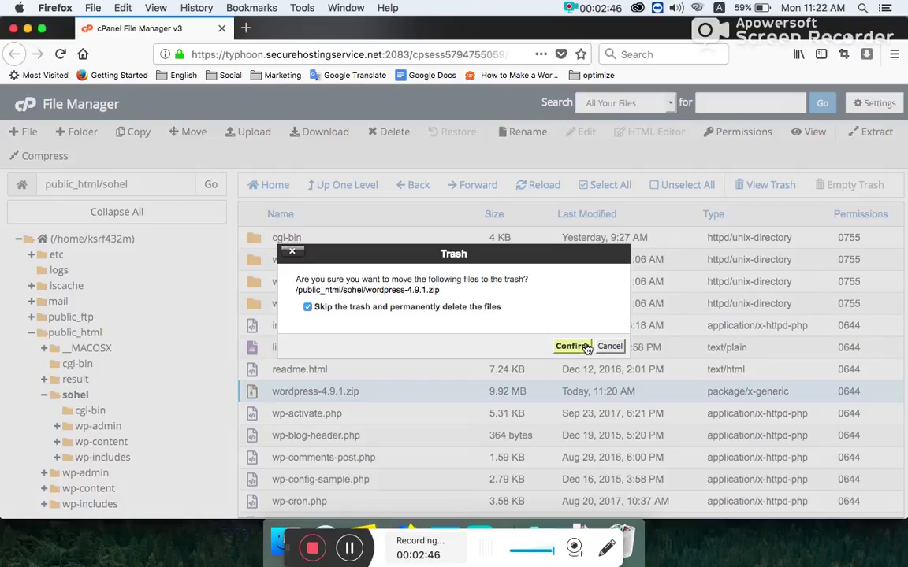
click(572, 346)
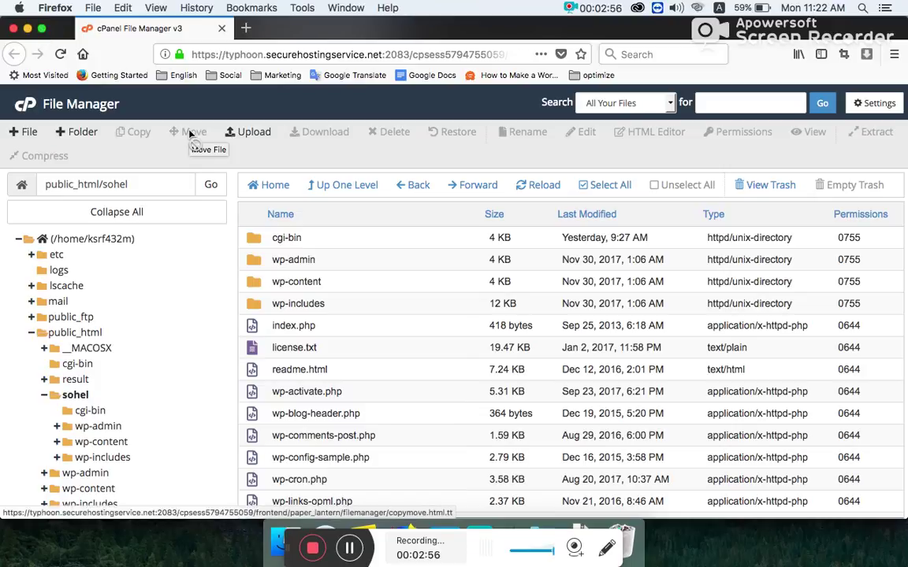
key(super+w)
Open the MySQL Databases page from cPanel's Databases section
click(238, 323)
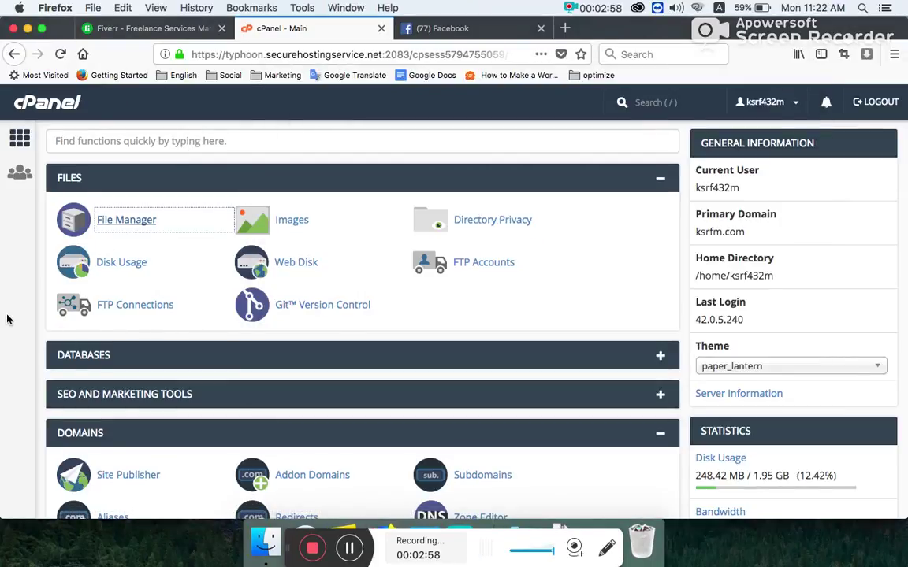
scroll(343, 312, down, 2)
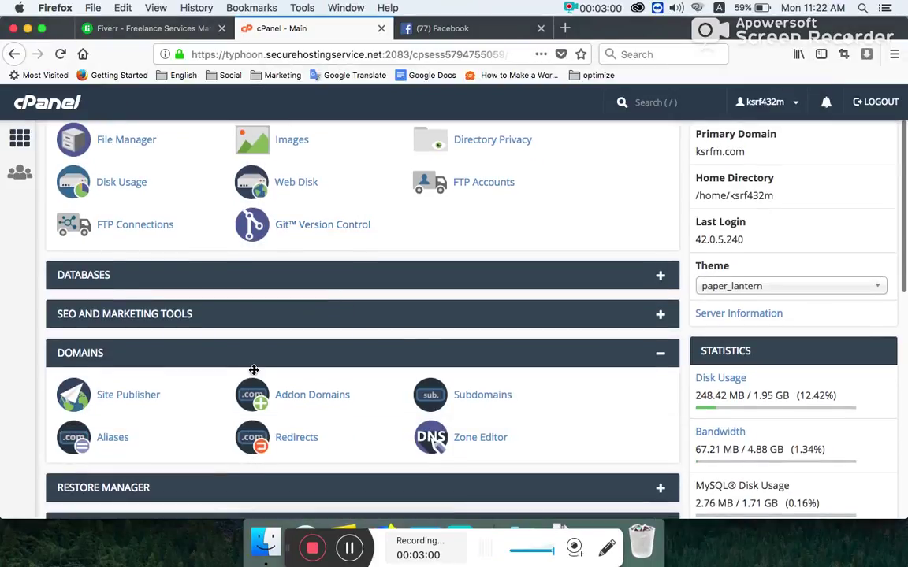
click(614, 276)
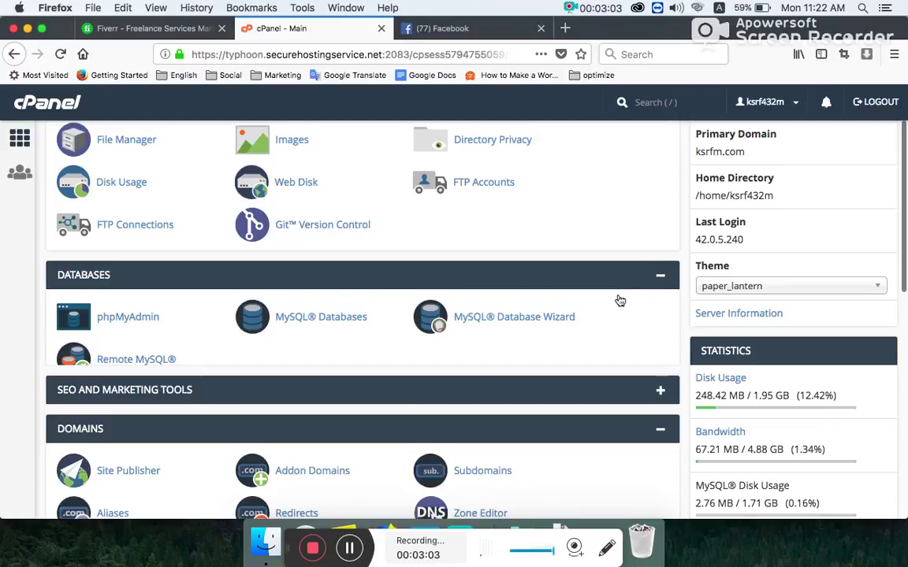
click(345, 320)
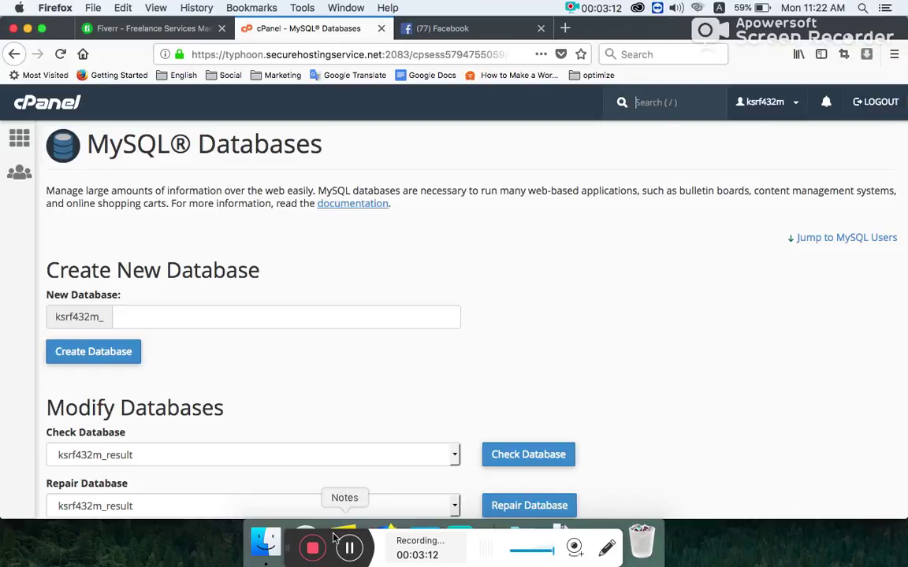
click(344, 561)
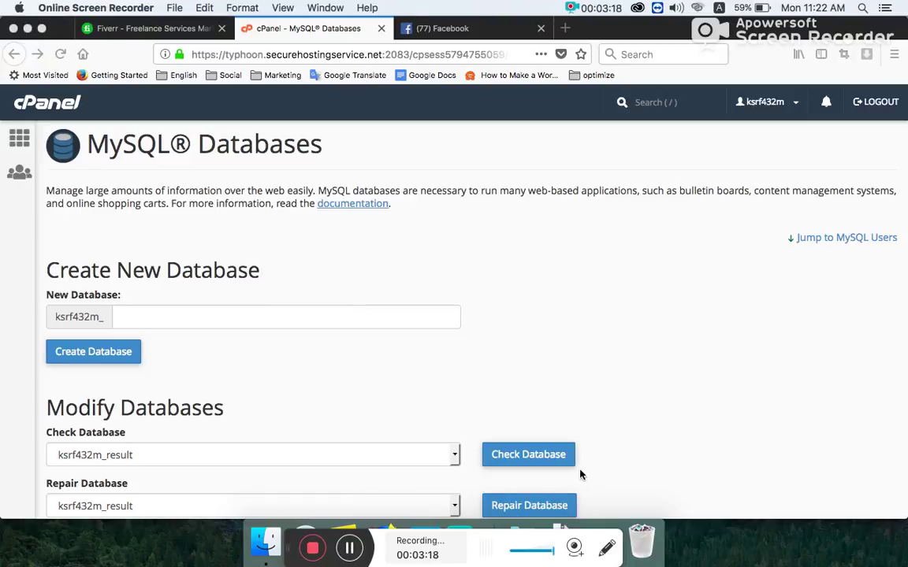
scroll(371, 284, down, 3)
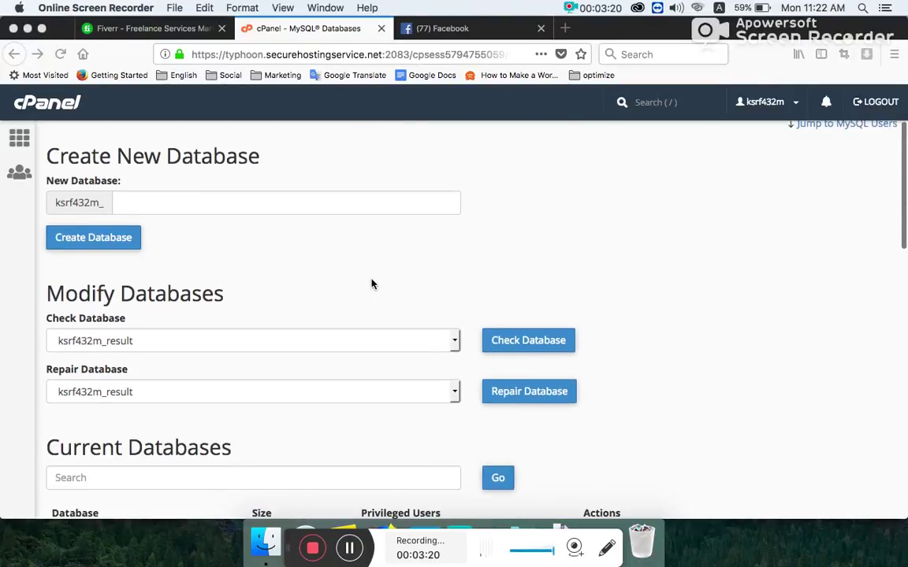
click(301, 202)
Create a new database named sohel (ksrf432m_sohel) and return to the MySQL Databases form
click(268, 209)
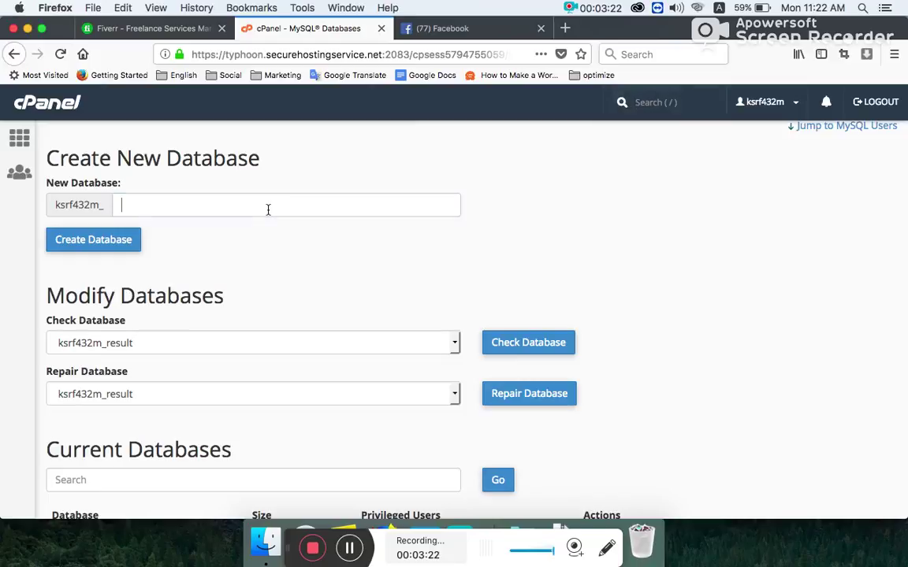
text(sohel)
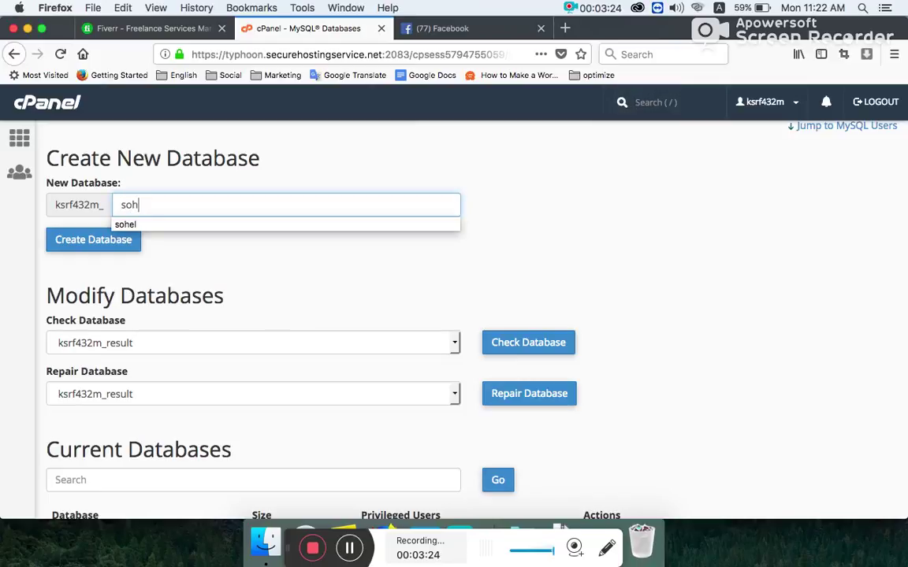
click(89, 243)
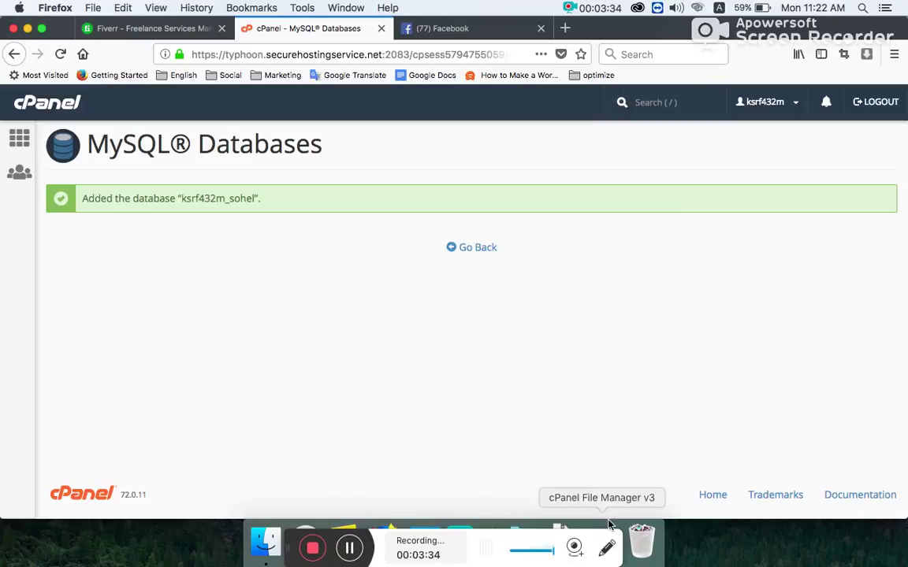
click(608, 525)
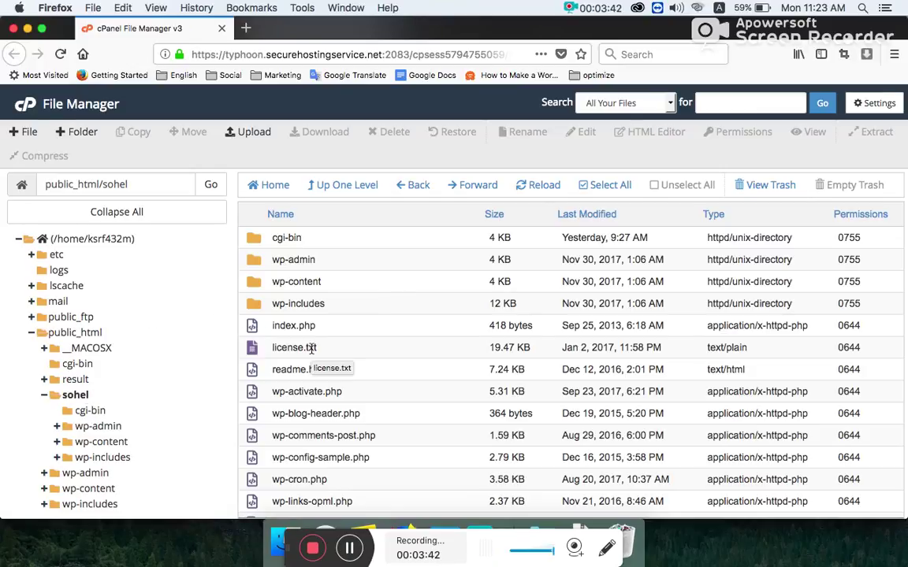
click(335, 8)
click(355, 118)
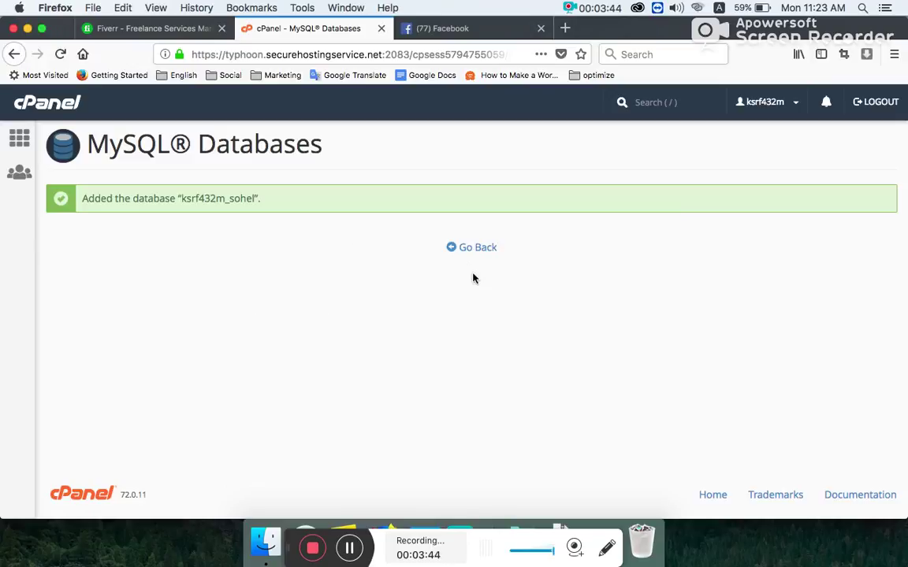
click(481, 250)
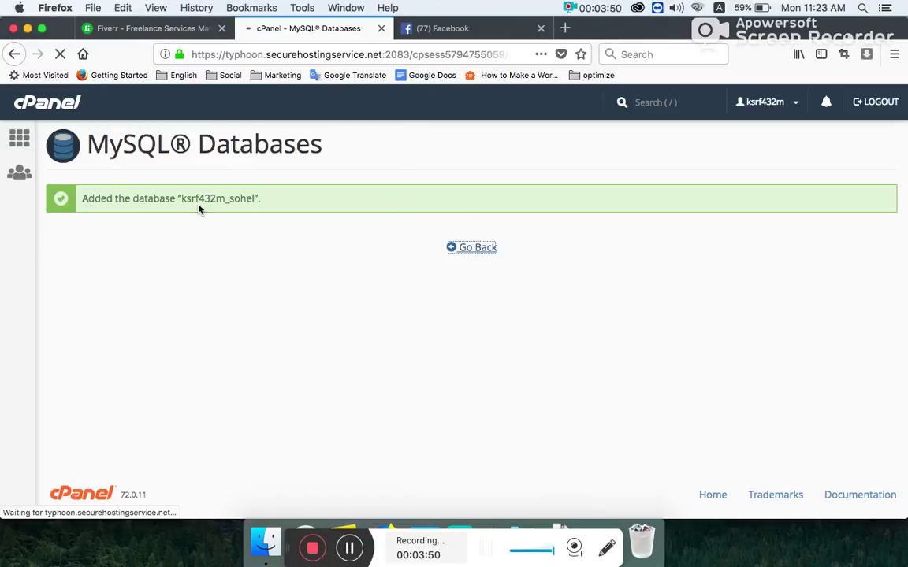
scroll(260, 299, down, 3)
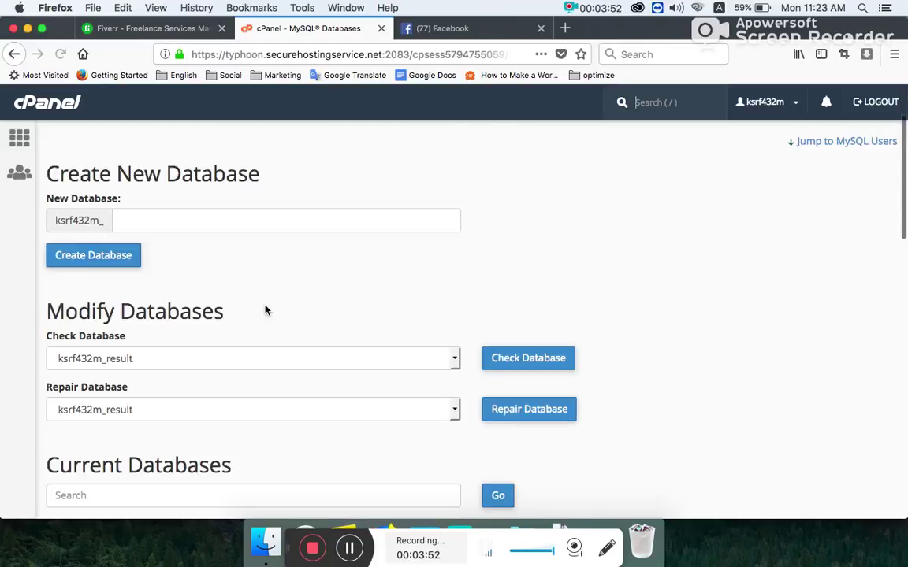
scroll(263, 309, down, 3)
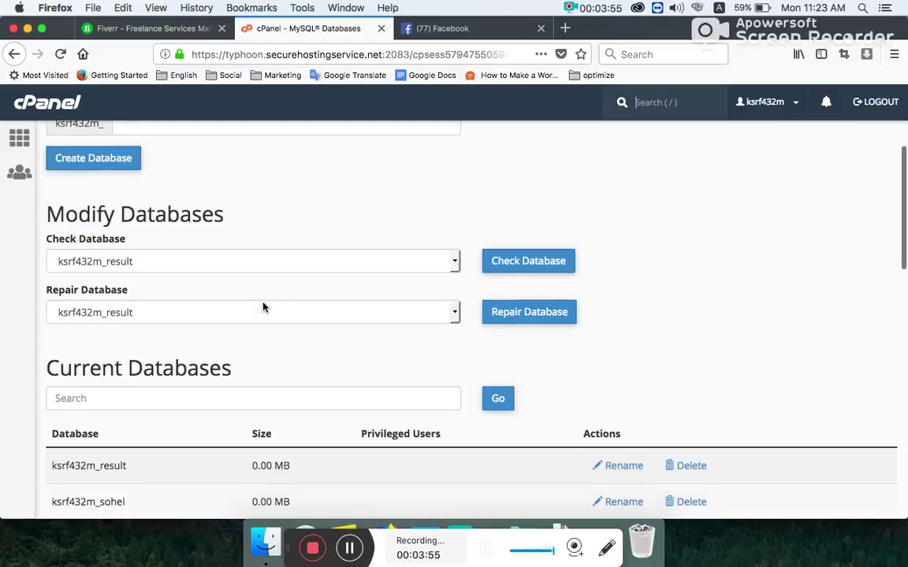
scroll(263, 306, down, 4)
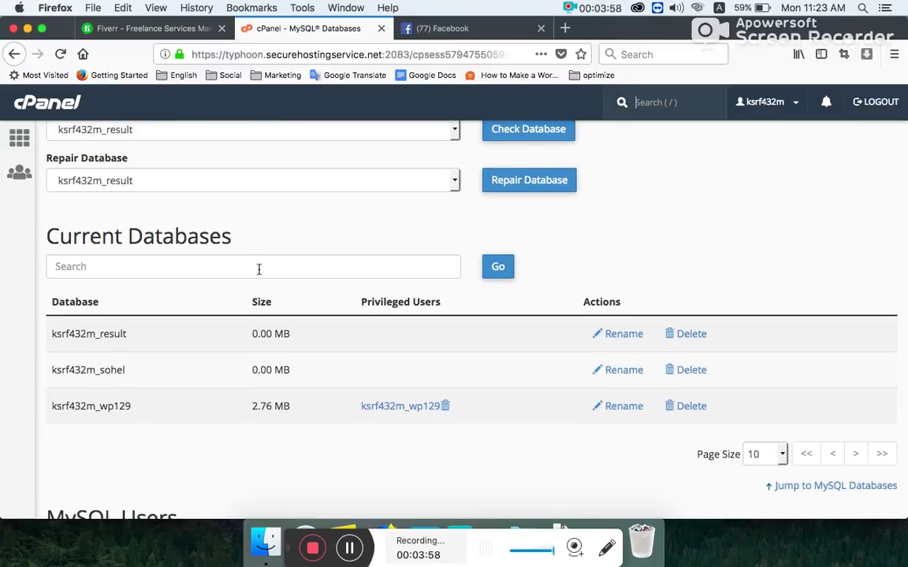
scroll(259, 269, down, 8)
scroll(258, 268, up, 5)
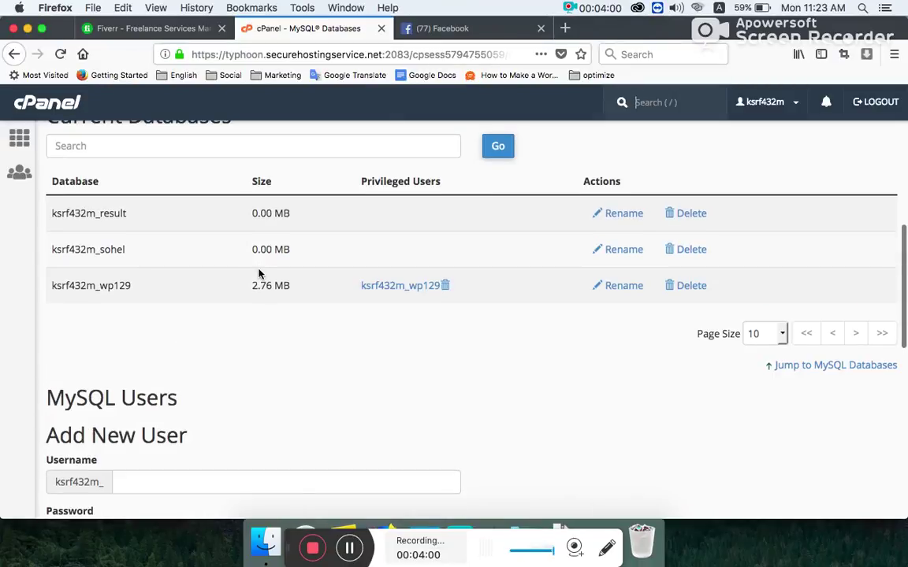
scroll(259, 273, up, 3)
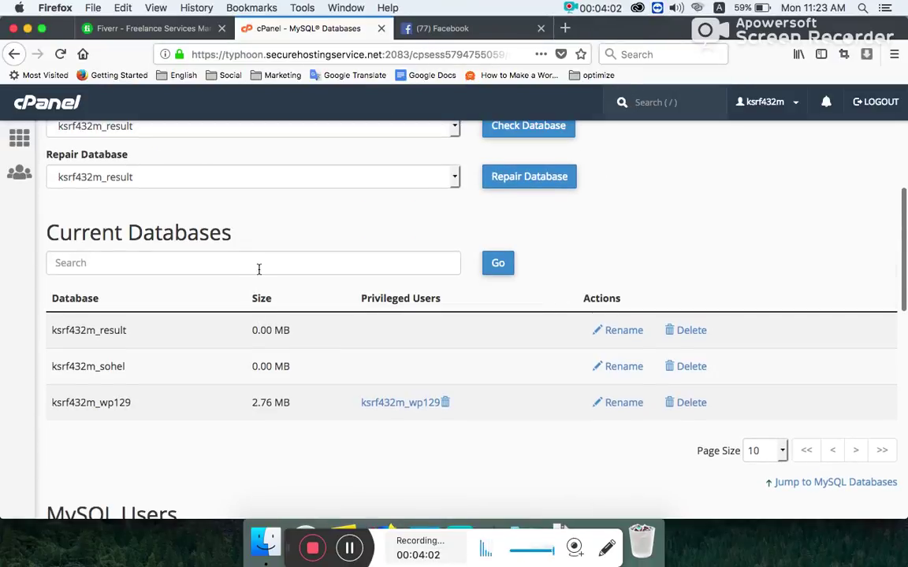
scroll(259, 269, down, 10)
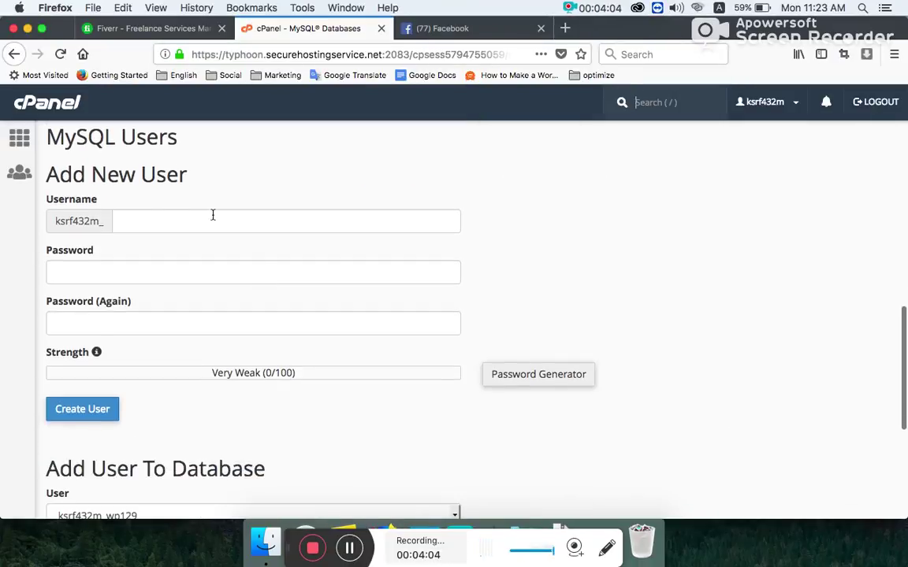
Enter sohel as the MySQL username and fill both password fields with a generated strong password
click(213, 214)
text(sohe)
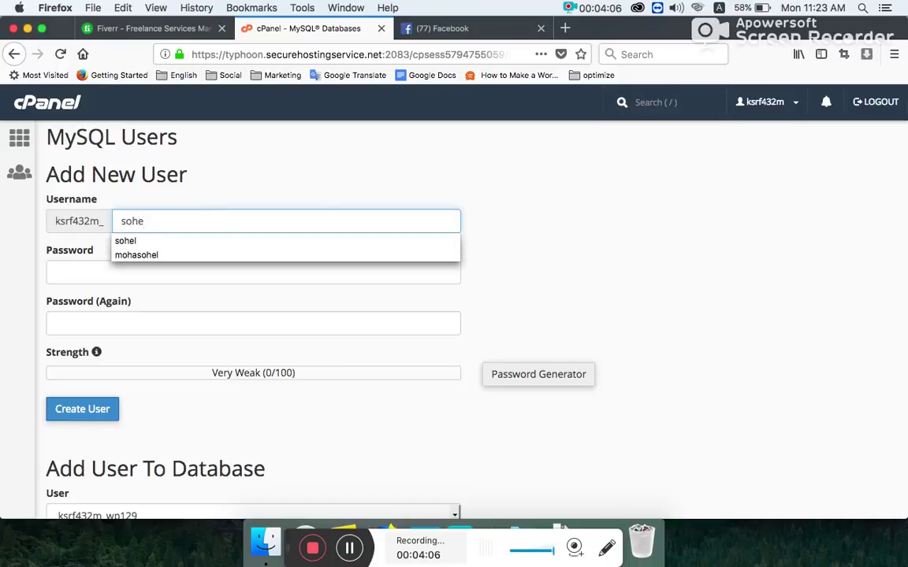
text(l)
click(547, 239)
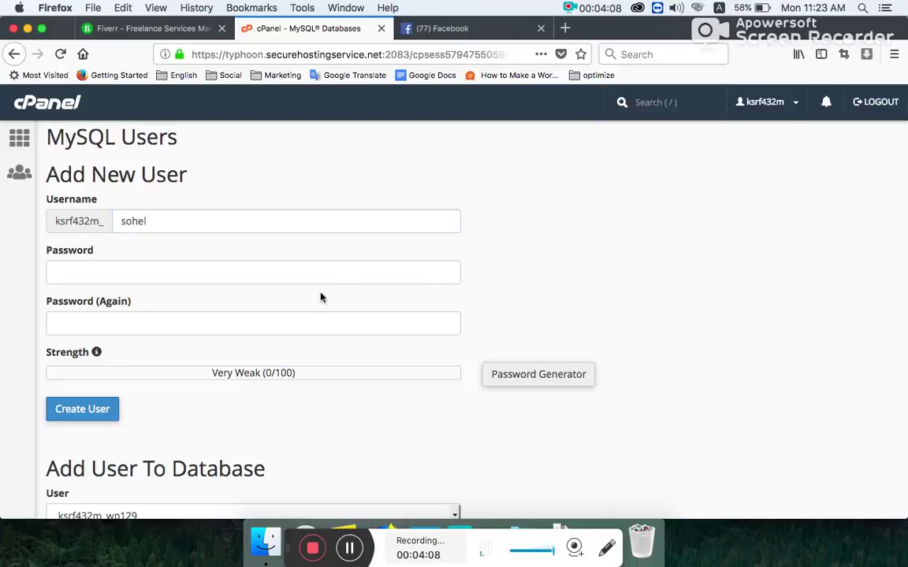
click(336, 274)
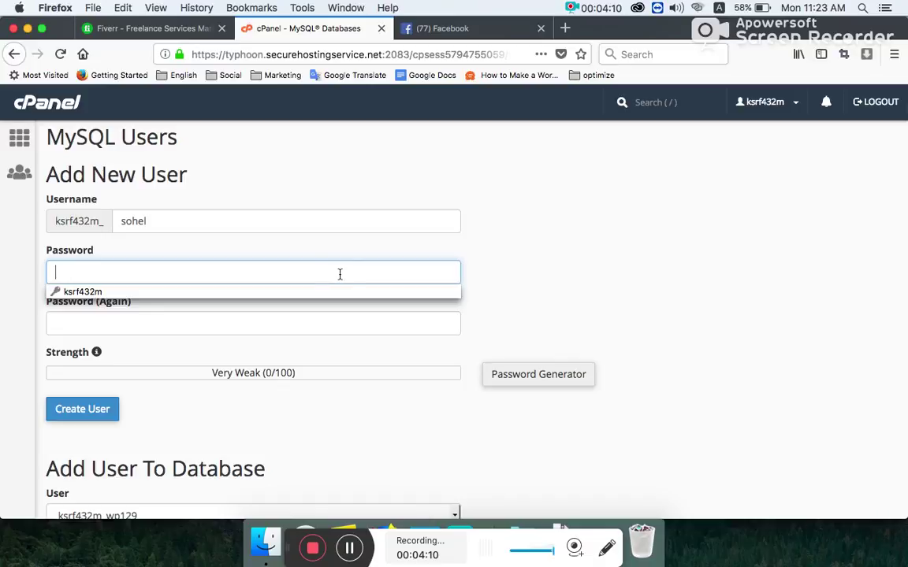
click(526, 377)
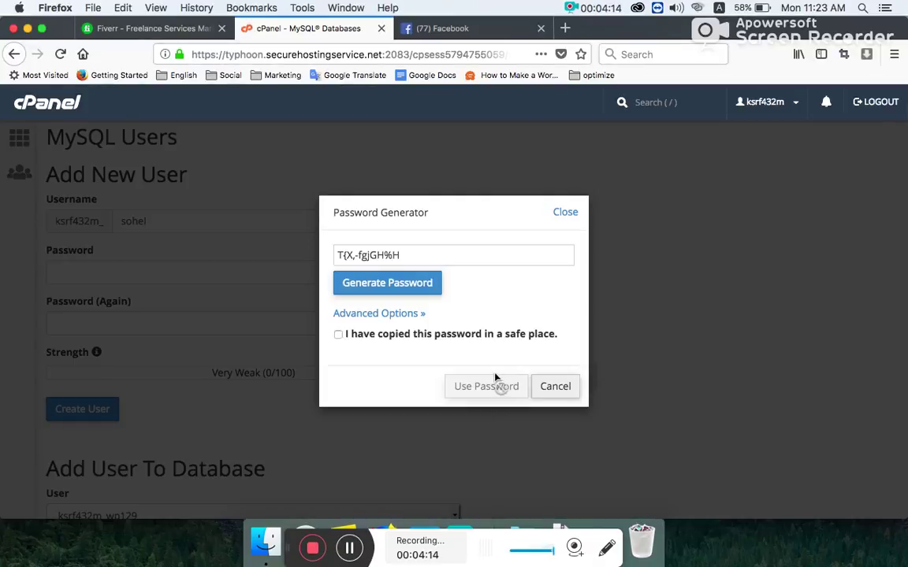
triple_click(394, 256)
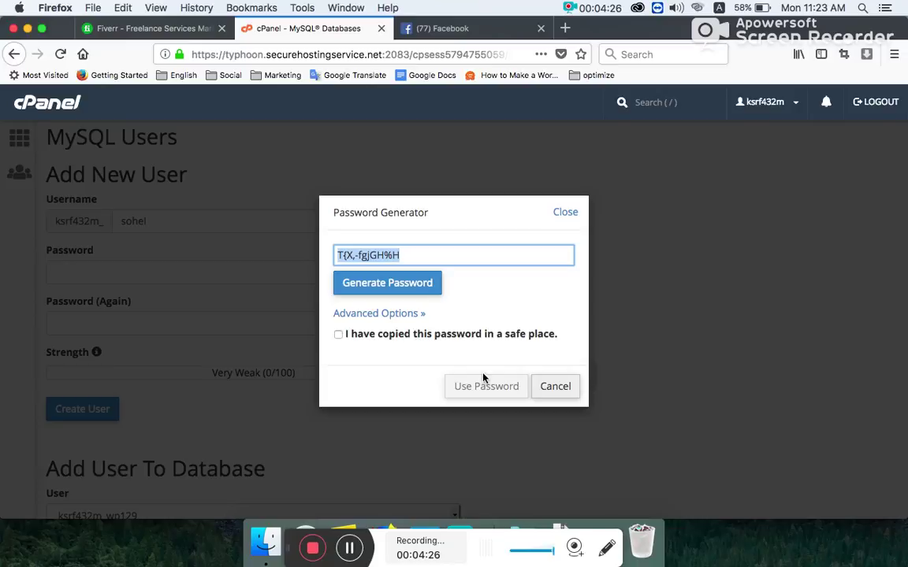
click(522, 359)
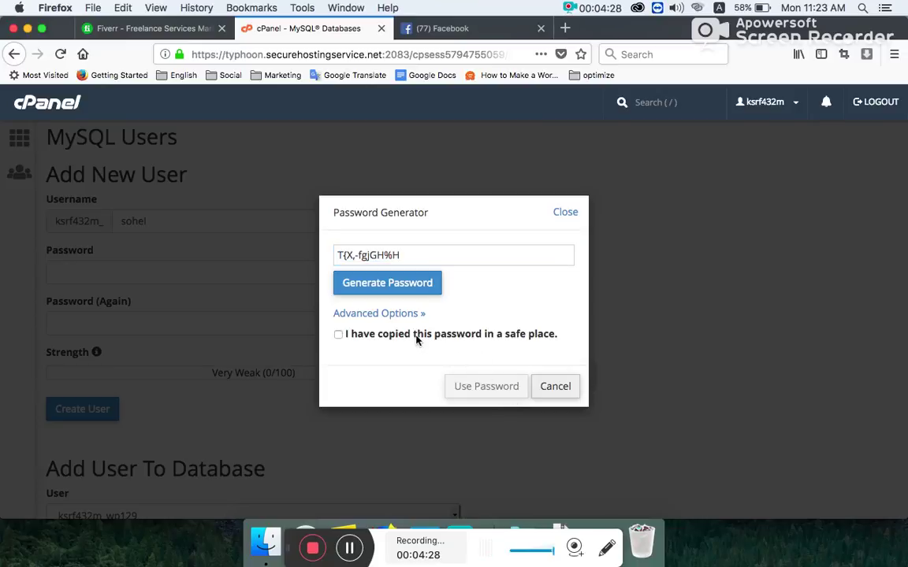
click(416, 341)
click(495, 387)
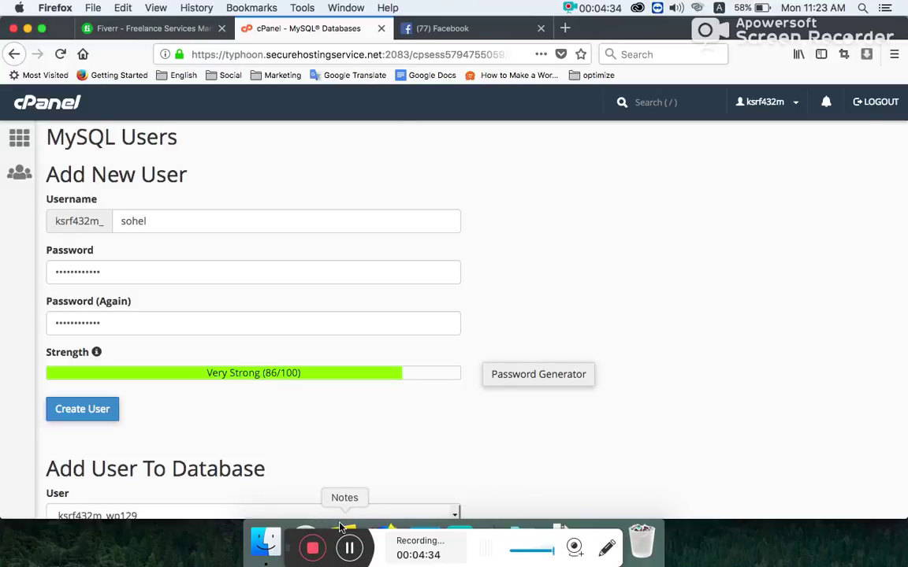
Create the MySQL user ksrf432m_sohel and dismiss the browser's save-login prompt
click(109, 420)
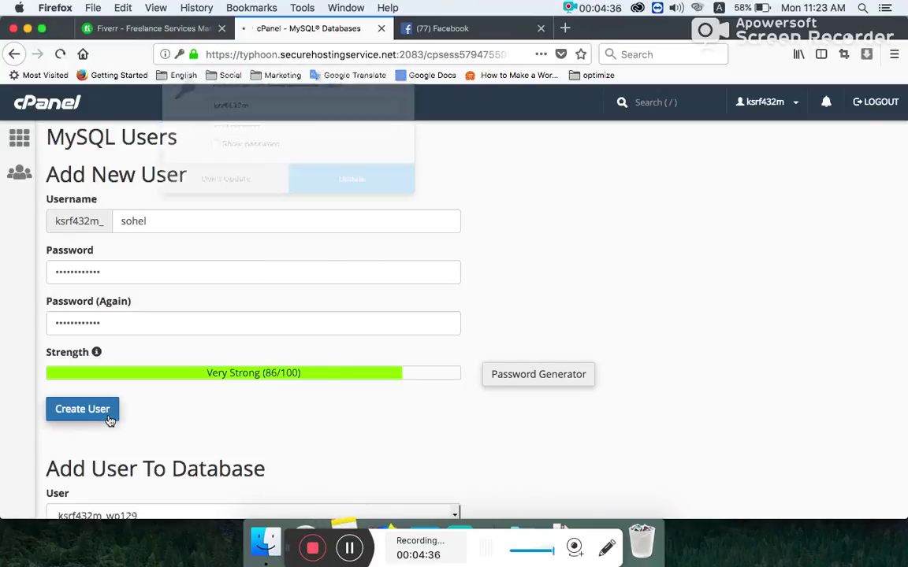
click(352, 179)
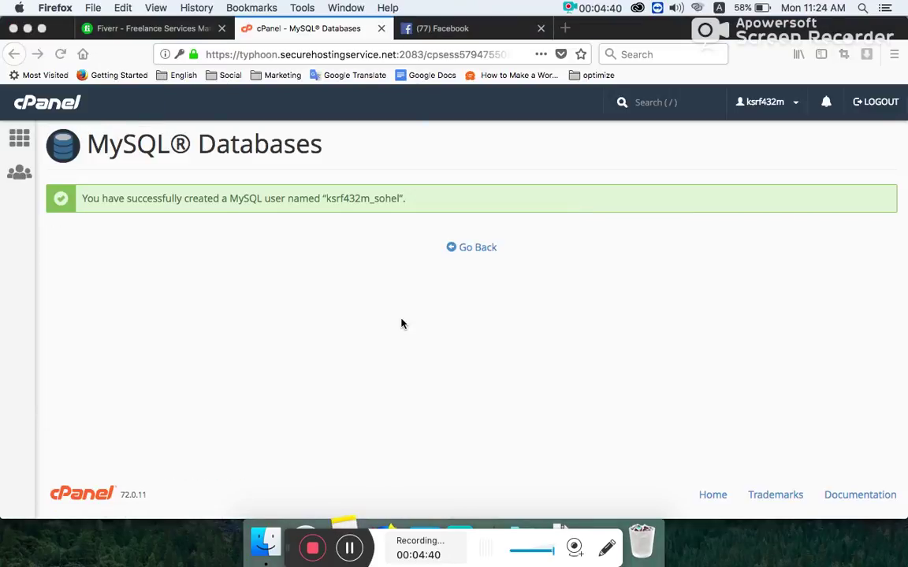
key(super+Tab)
key(super+Tab)
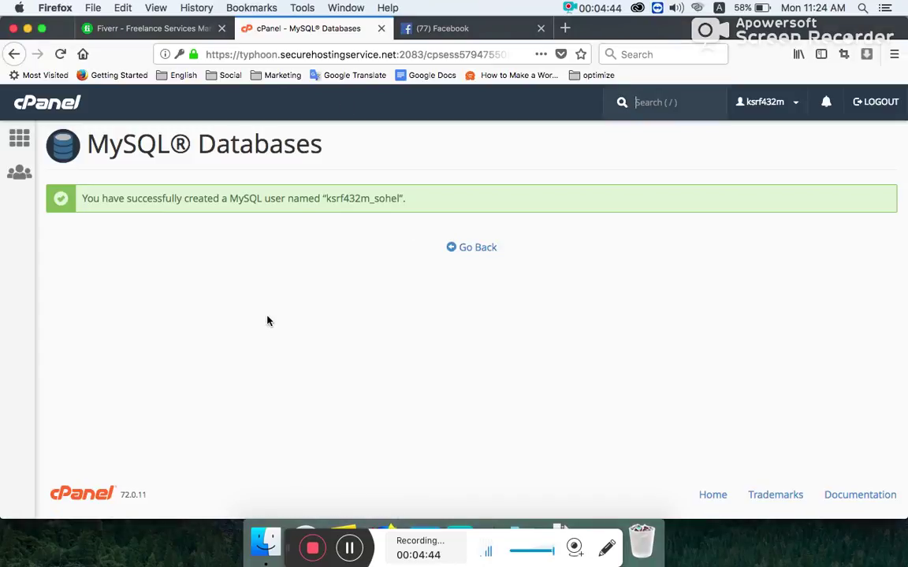
key(super+Tab)
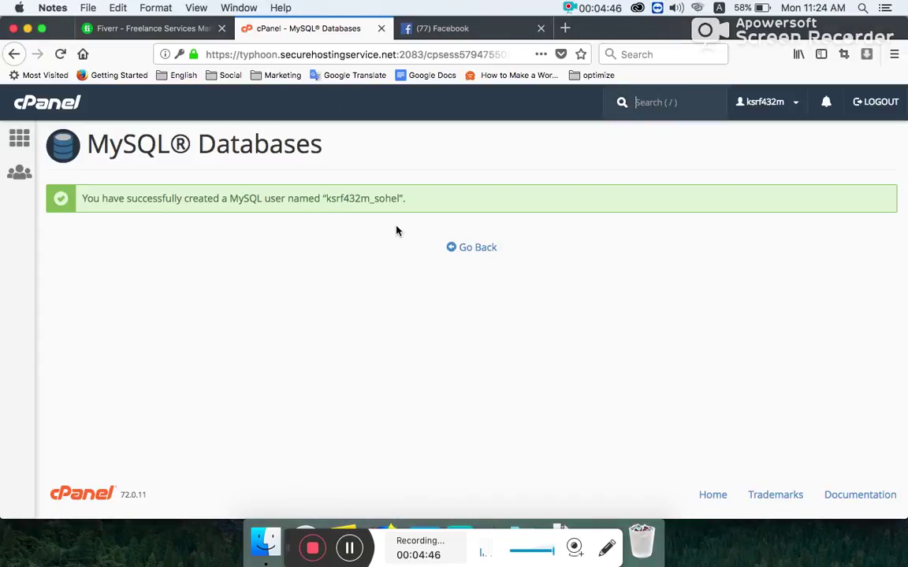
Store the generated database password on an empty line of the note, then return to the browser
click(344, 532)
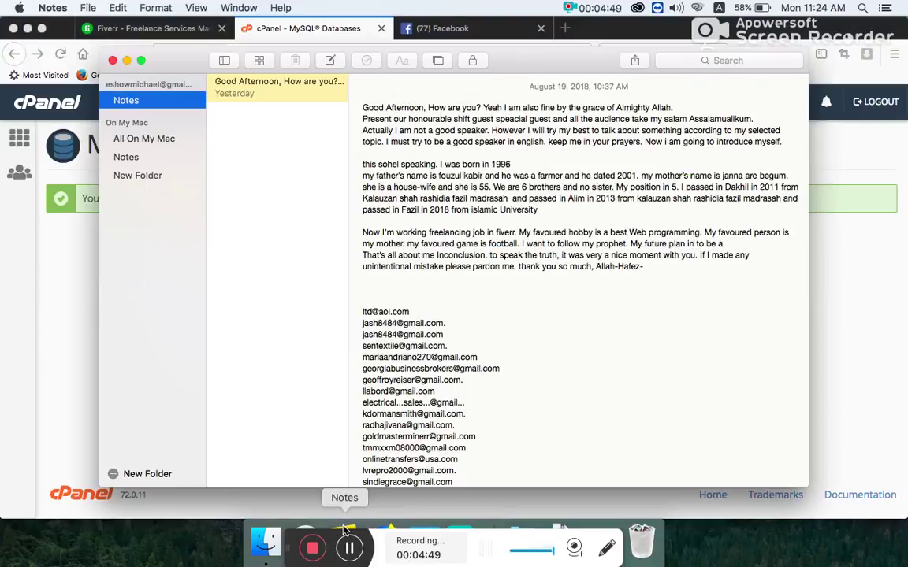
click(477, 294)
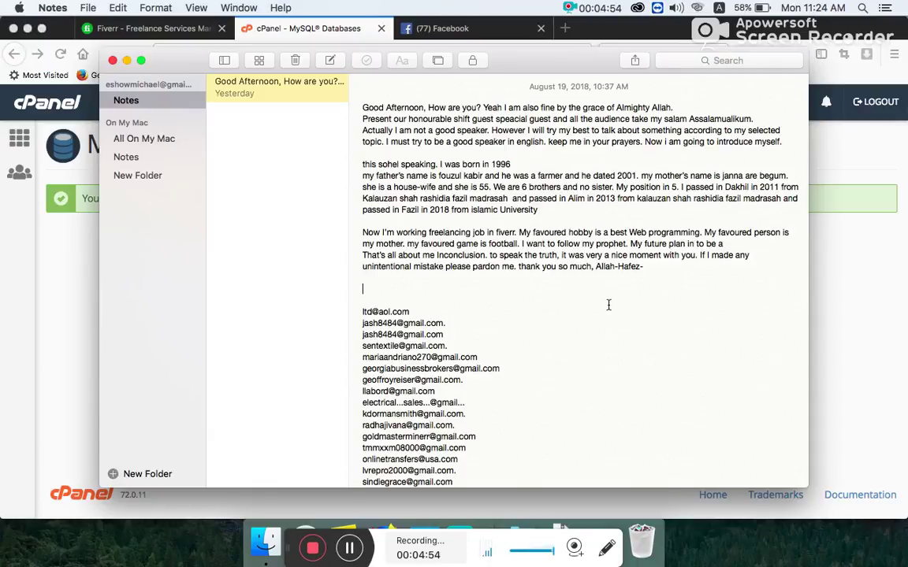
click(886, 305)
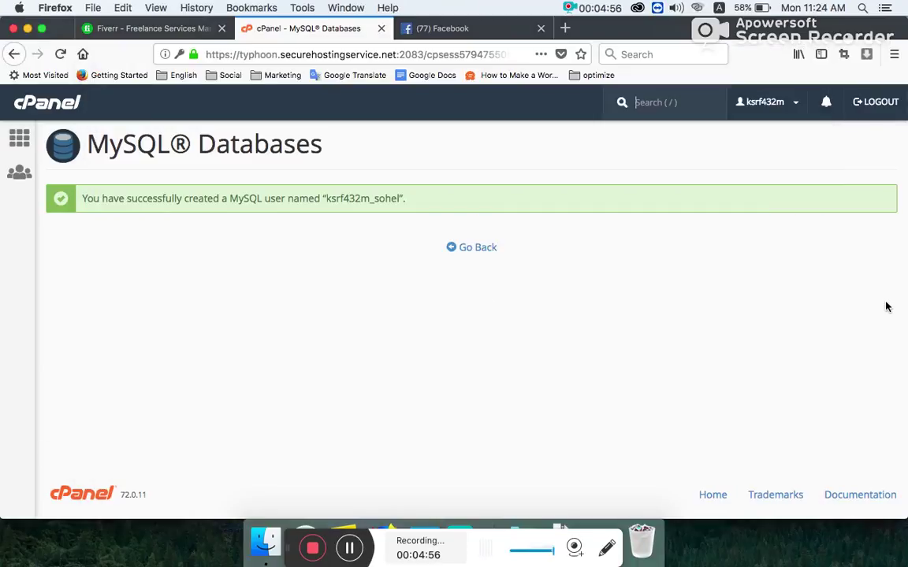
Return to MySQL Databases and select ksrf432m_sohel in the Check Database dropdown
click(480, 251)
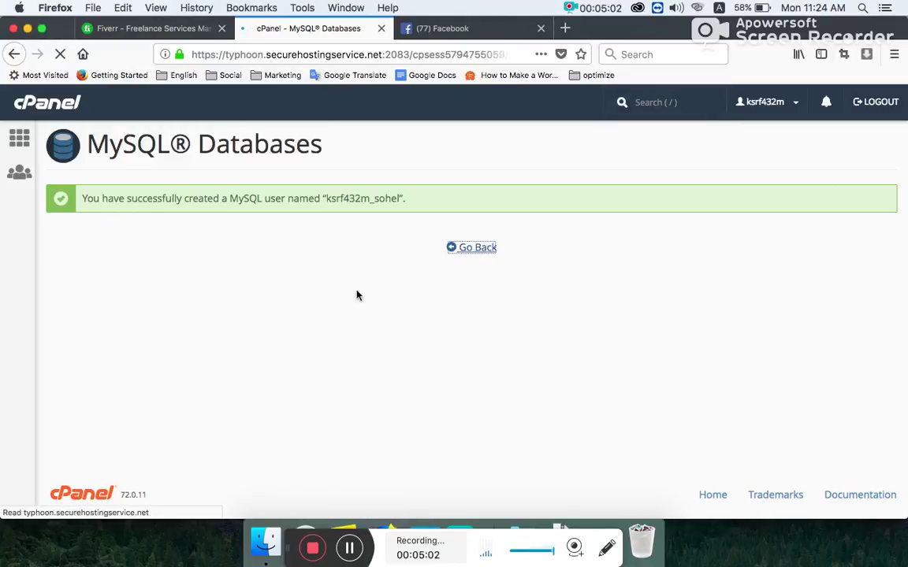
scroll(233, 344, down, 3)
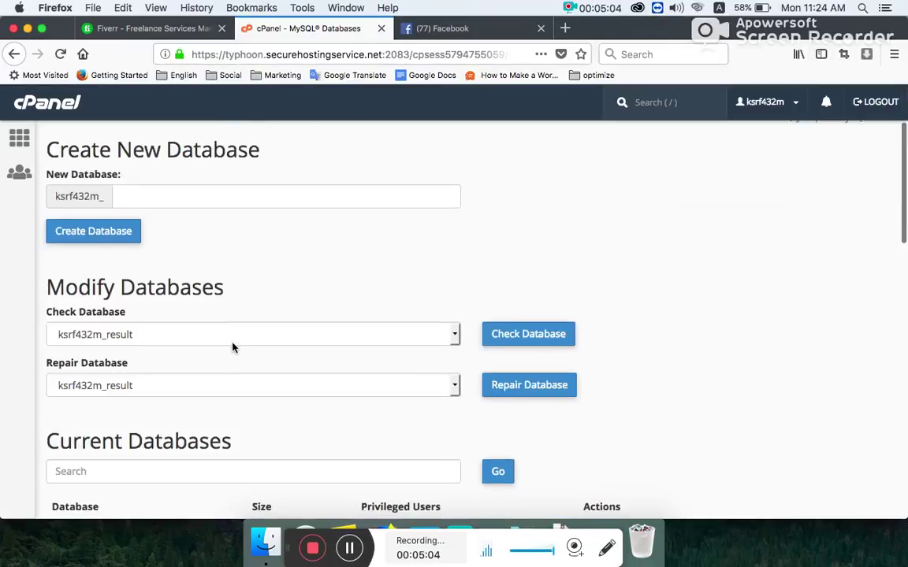
scroll(234, 347, down, 3)
click(225, 243)
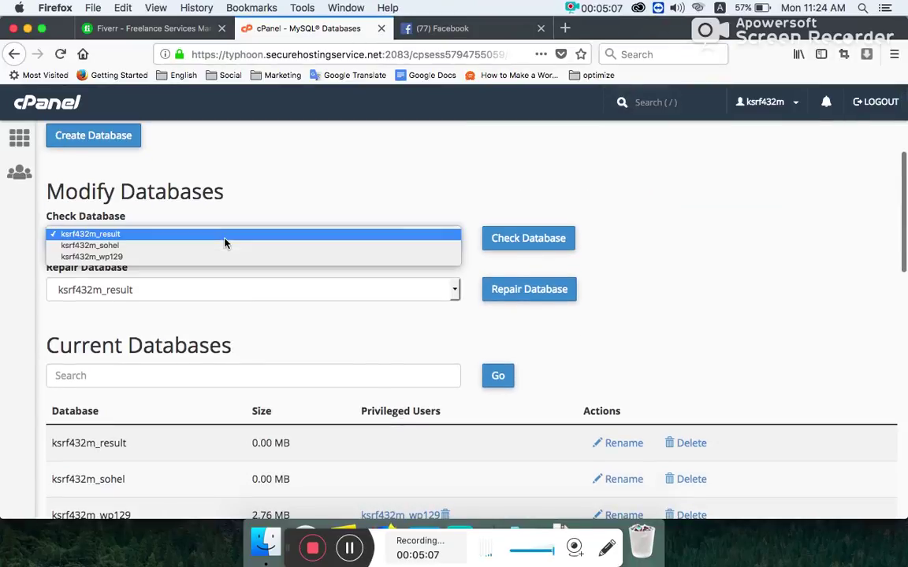
click(208, 250)
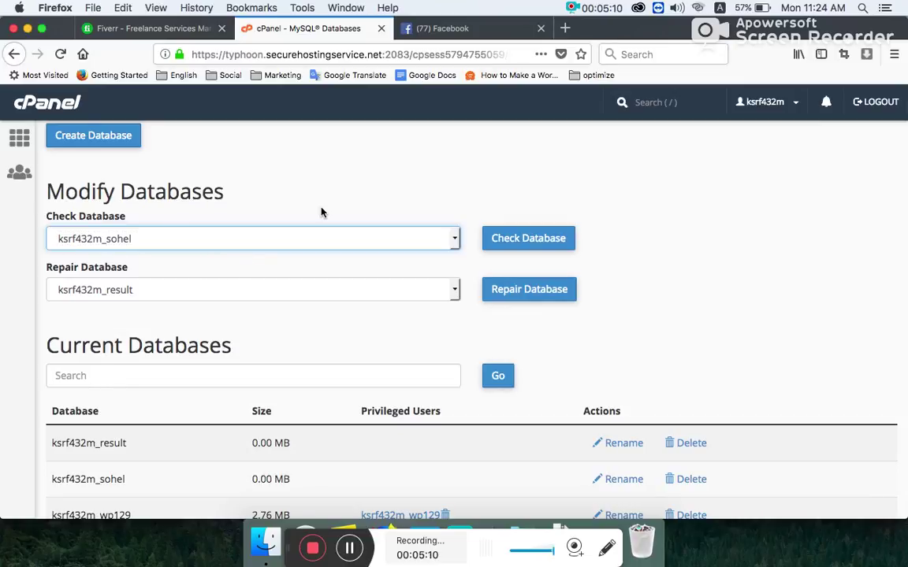
Add user ksrf432m_sohel to database ksrf432m_sohel under Add User To Database
scroll(321, 210, down, 5)
scroll(321, 211, down, 7)
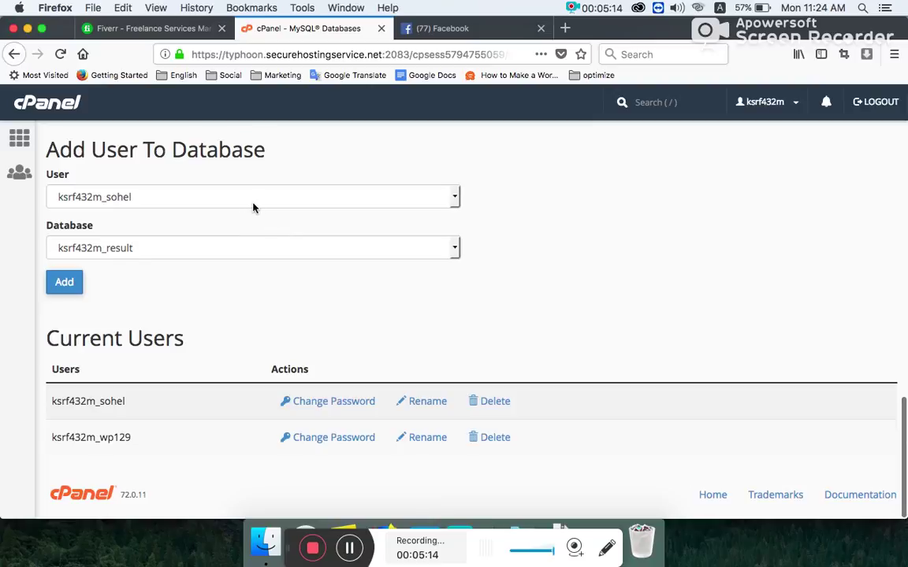
click(258, 198)
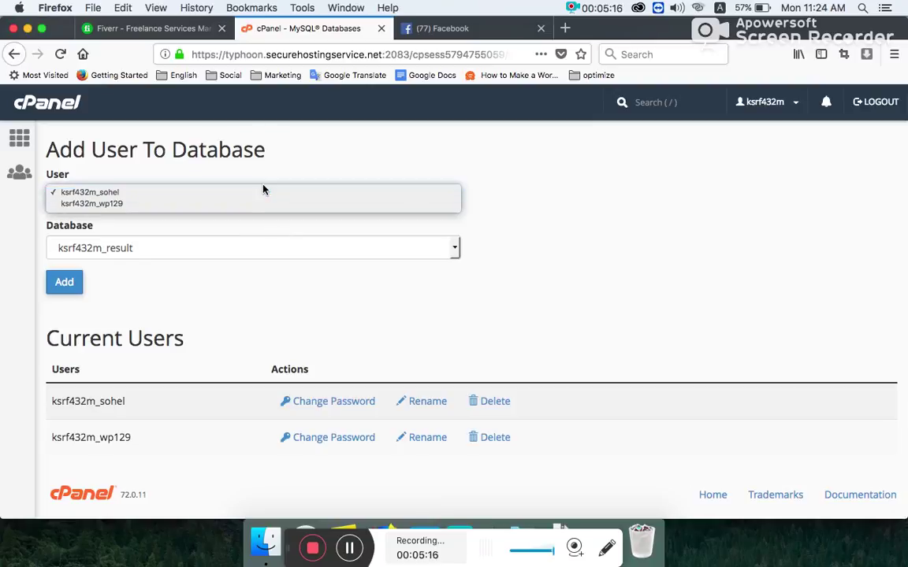
click(263, 189)
click(220, 253)
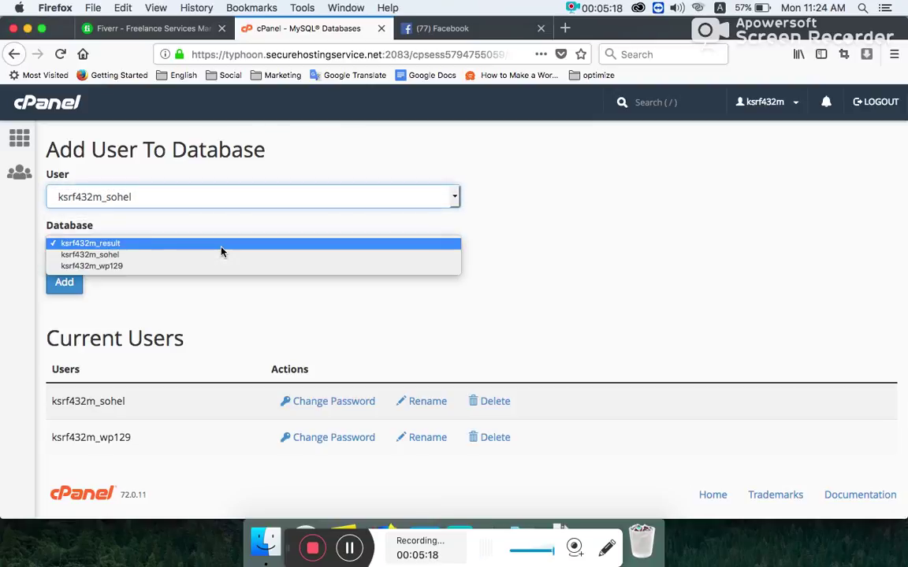
click(217, 255)
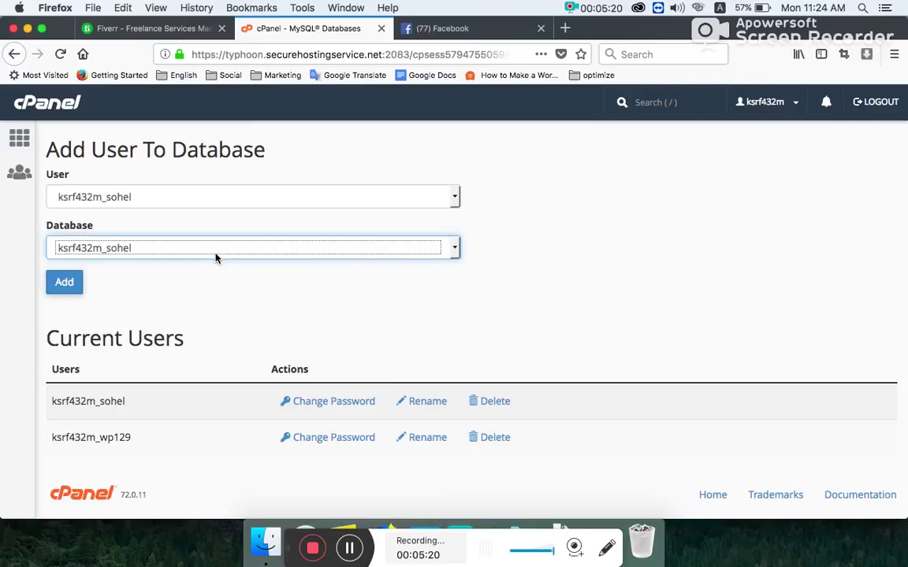
click(77, 286)
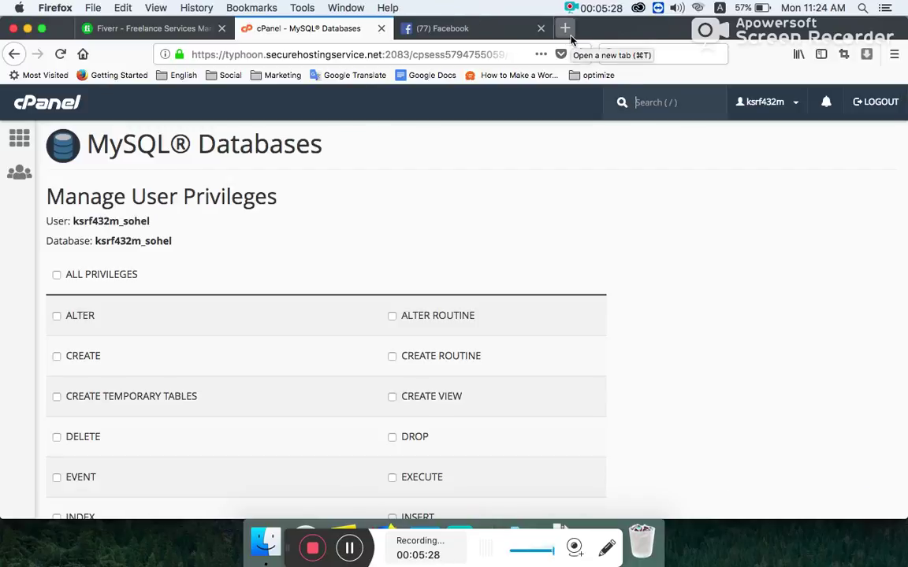
Grant user ksrf432m_sohel ALL PRIVILEGES on the ksrf432m_sohel database and return to MySQL Databases
scroll(123, 241, down, 2)
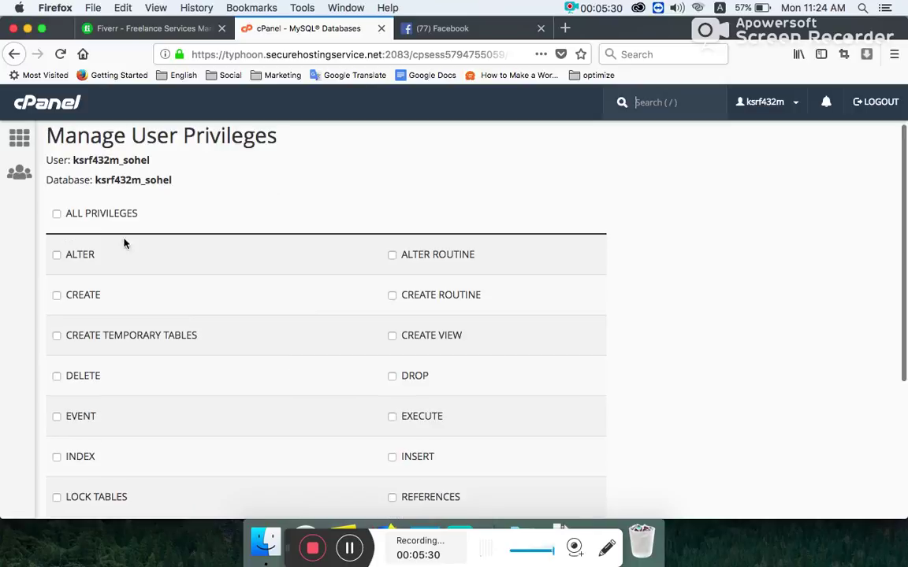
click(55, 216)
scroll(166, 372, down, 5)
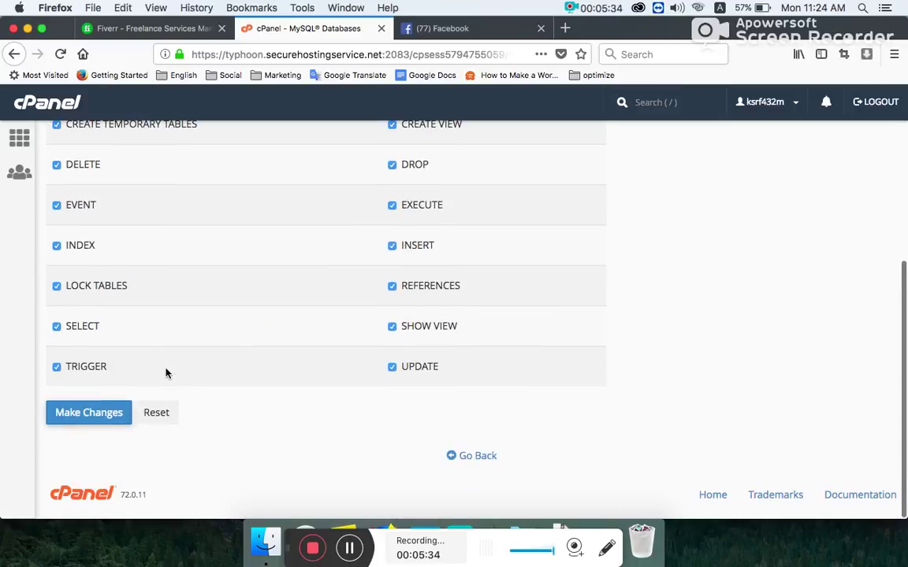
click(103, 424)
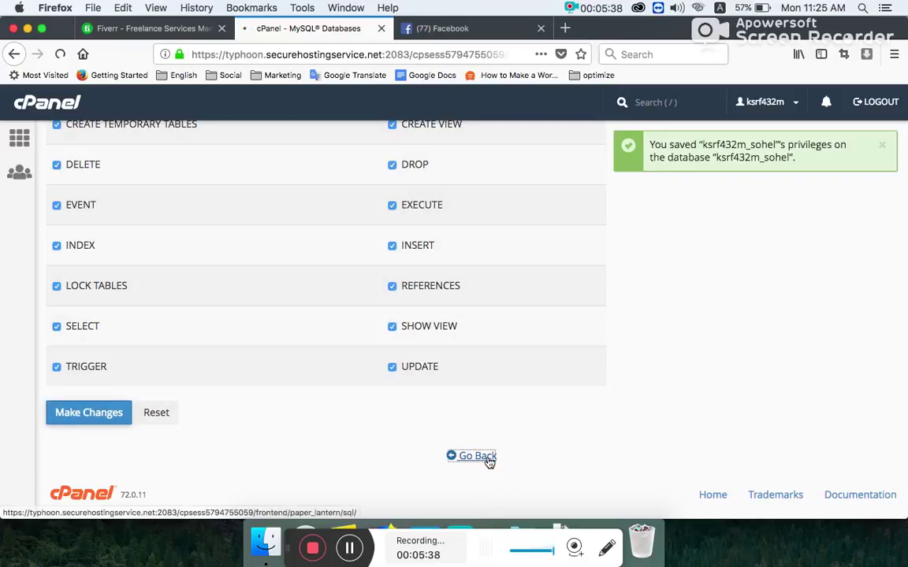
click(486, 457)
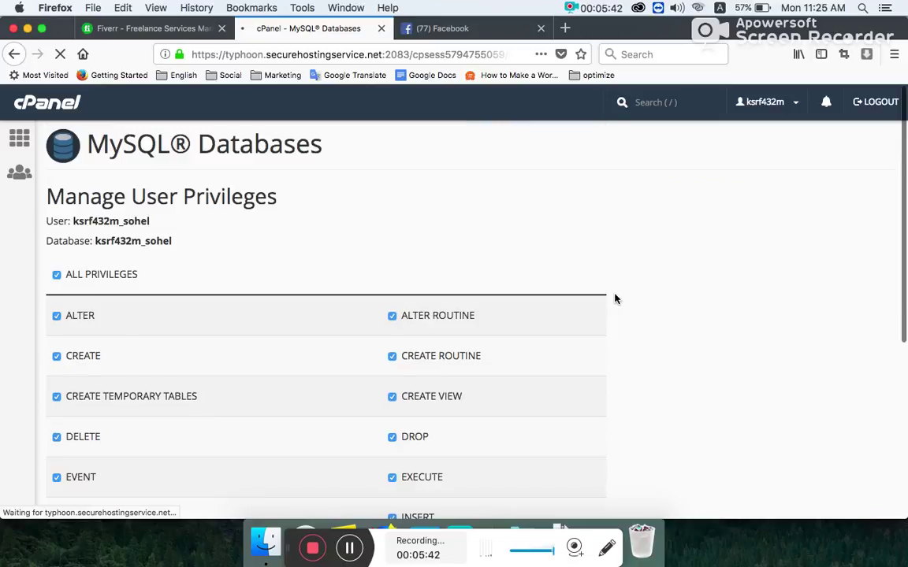
Load sohel.ksrfm.com/wp-admin/ in a new Firefox tab to start WordPress setup
click(565, 29)
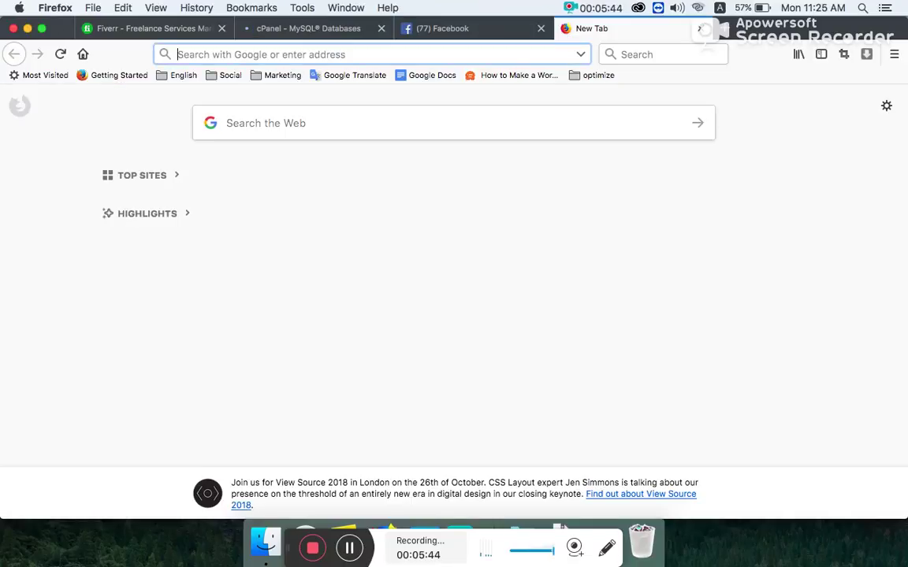
text(sohel.ksrfm.com/)
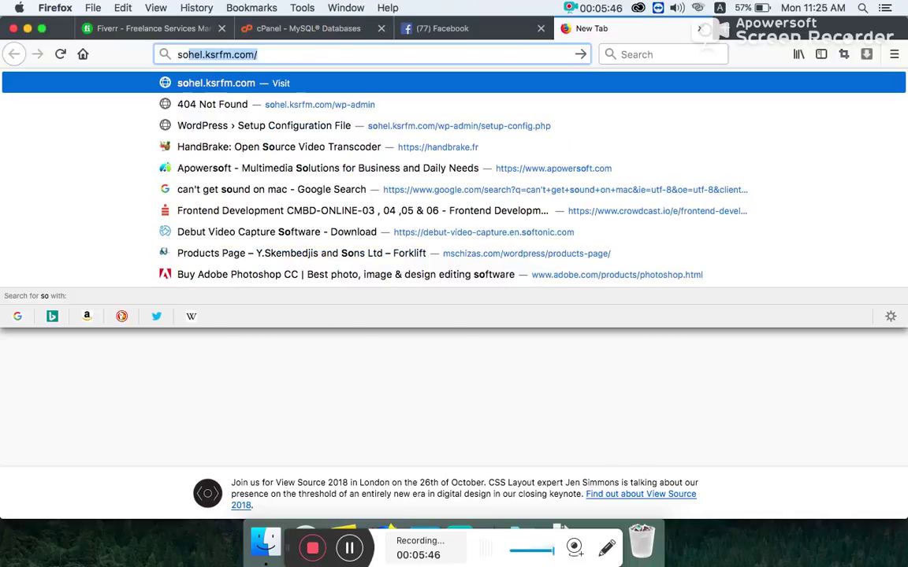
key(Return)
text(wp)
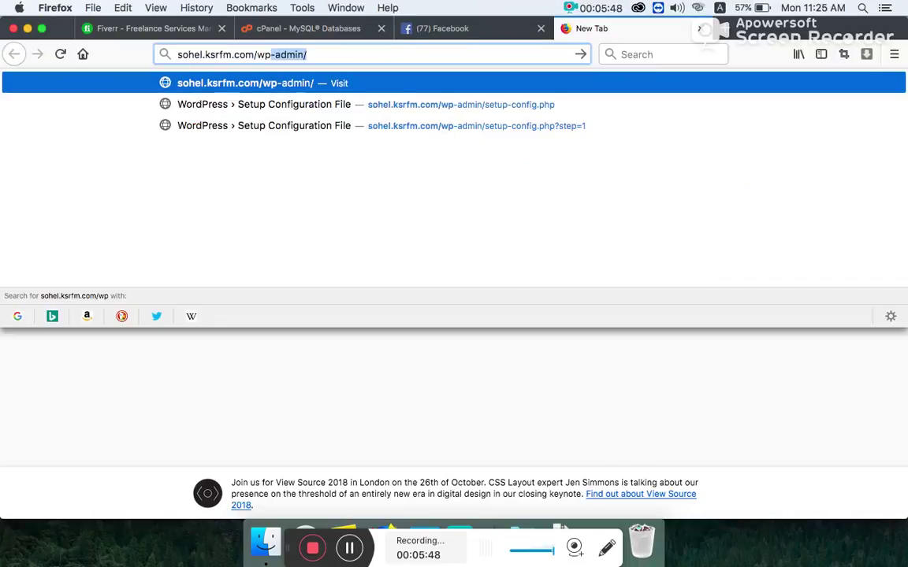
text(-admin/)
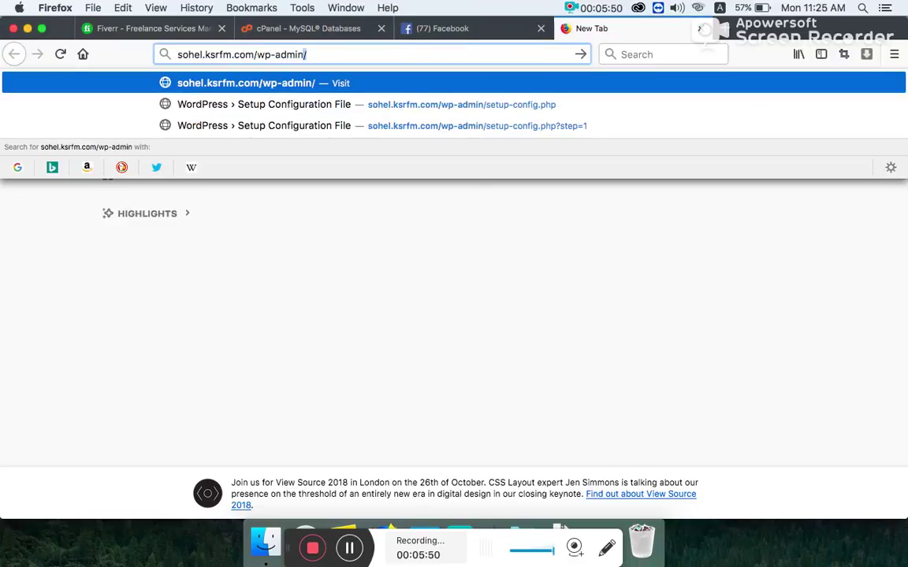
key(Return)
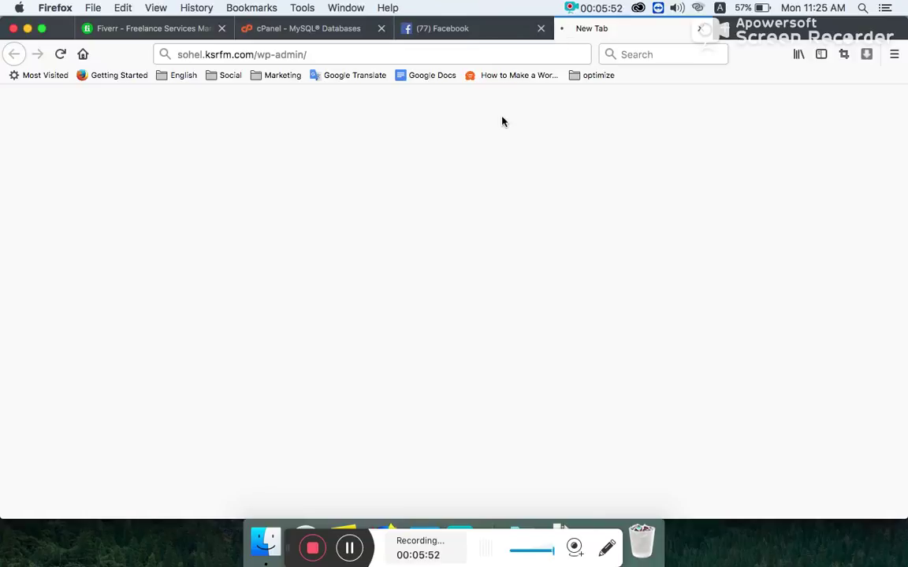
click(251, 30)
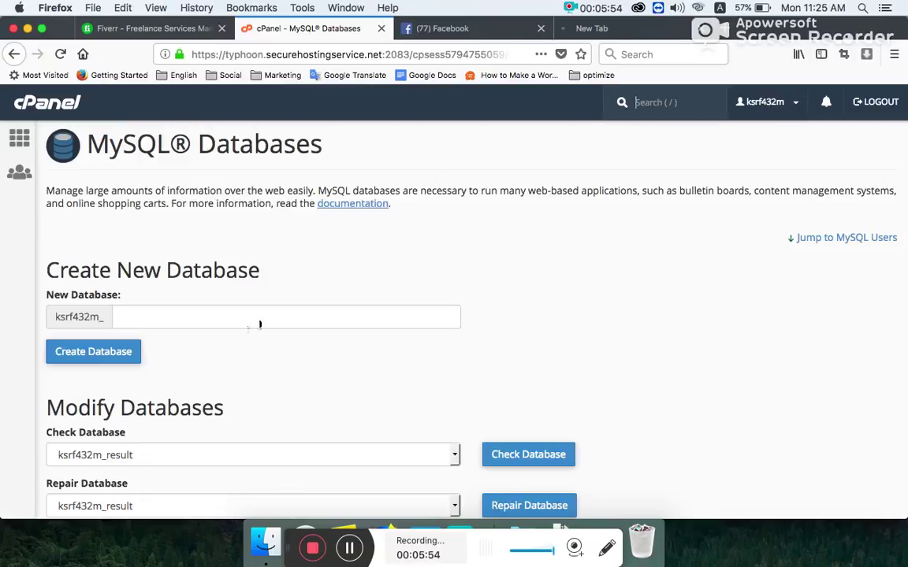
Find ksrf432m_sohel under Current Databases and highlight its name for copying
scroll(173, 399, down, 2)
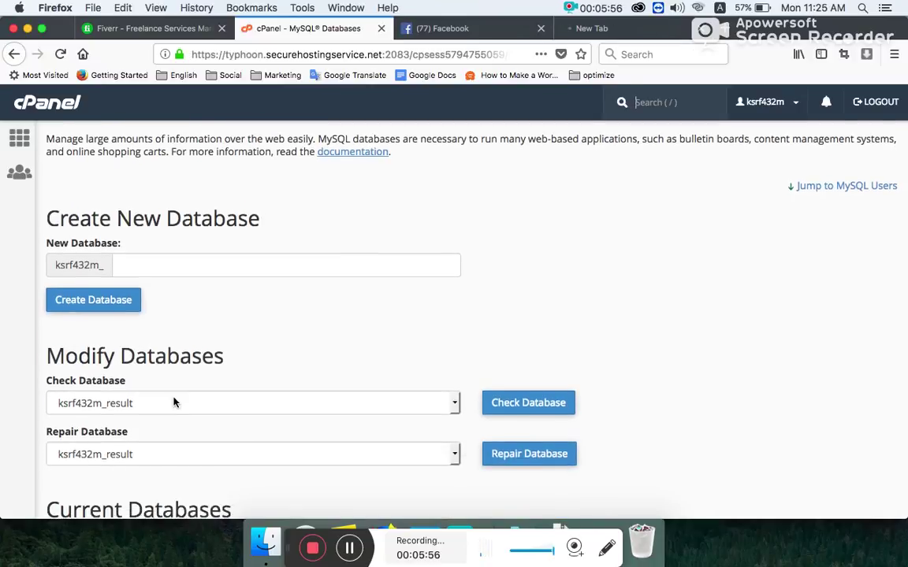
scroll(174, 401, down, 5)
scroll(172, 395, up, 6)
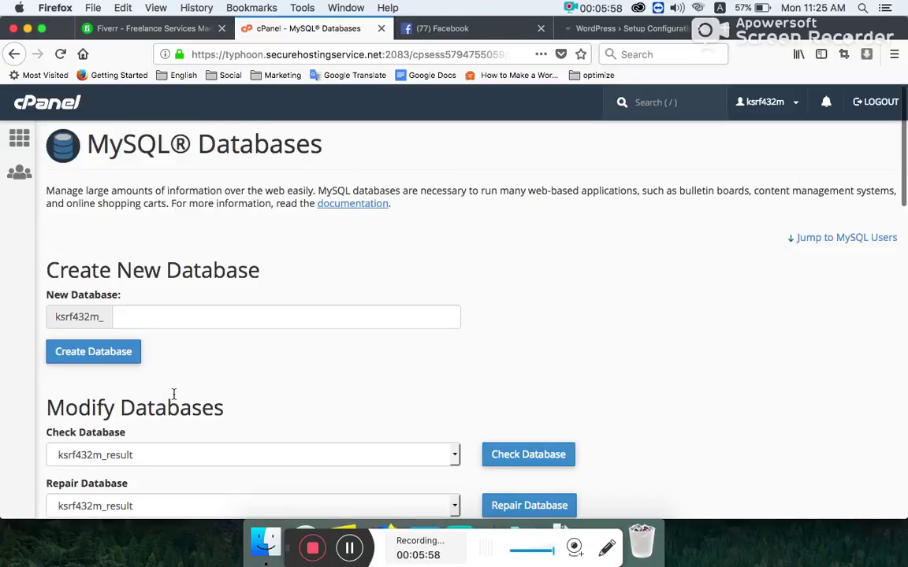
scroll(174, 394, down, 8)
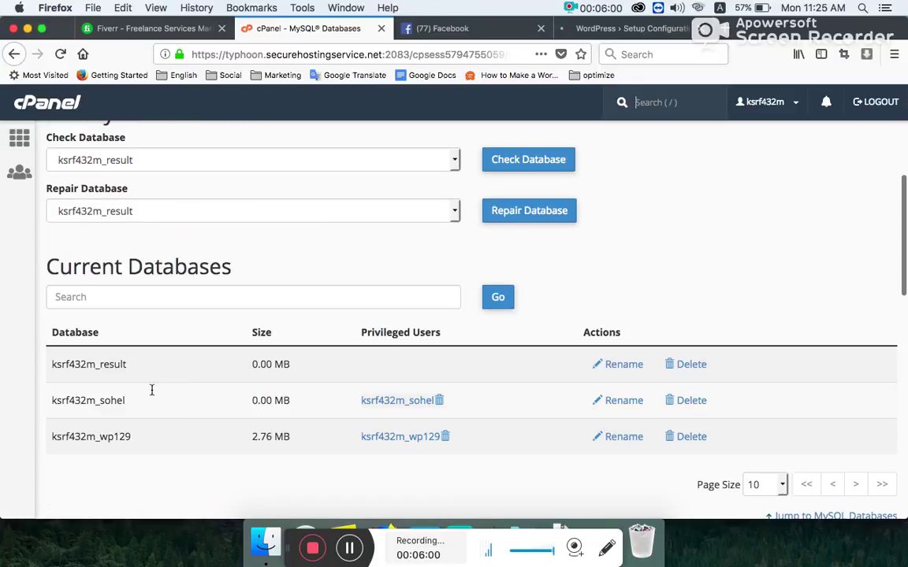
drag(128, 402, 51, 401)
key(super+c)
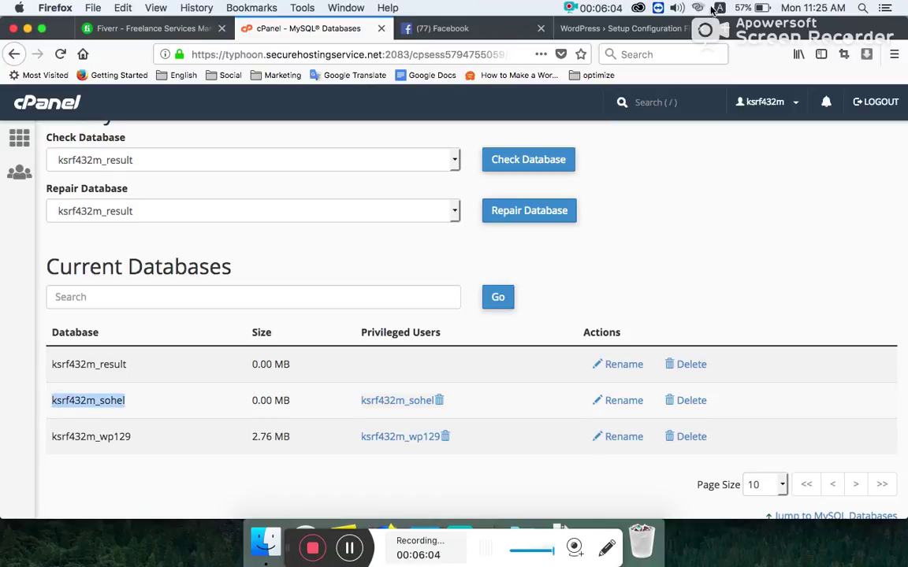
Keep English (United States) for WordPress and proceed past the welcome page to the database form
click(623, 30)
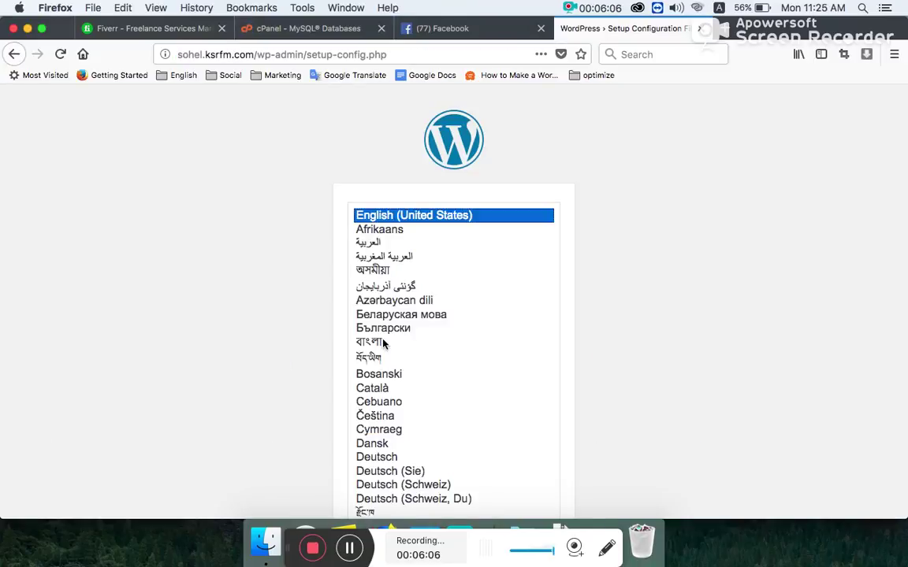
click(202, 406)
scroll(203, 405, down, 3)
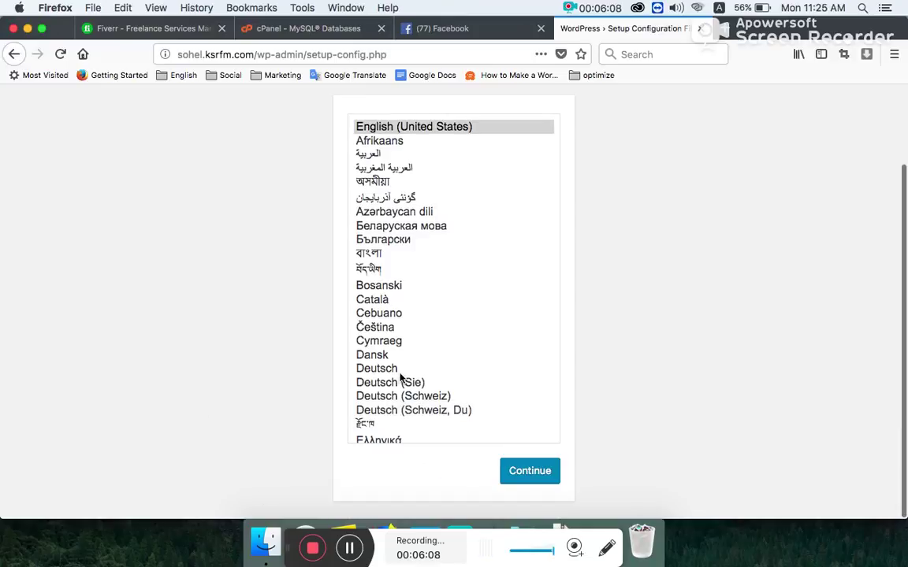
click(531, 473)
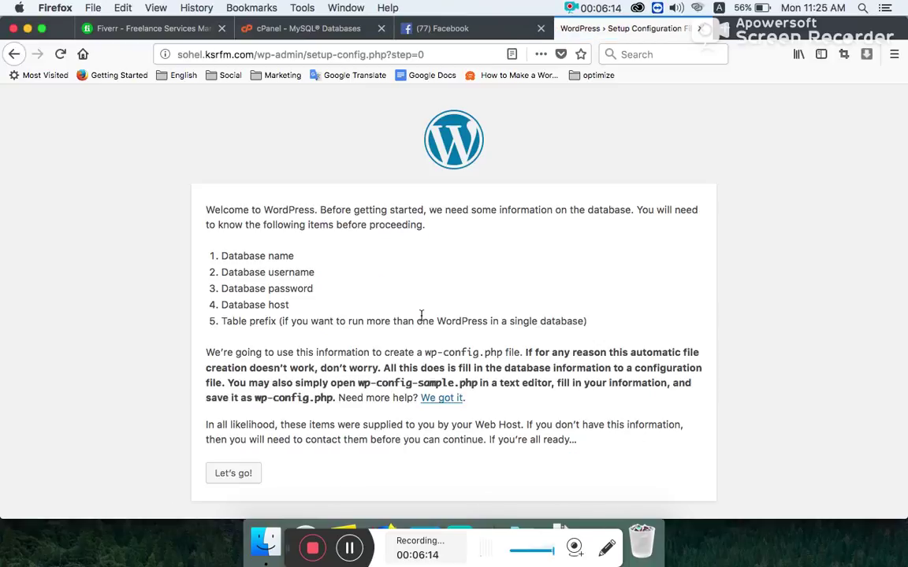
click(235, 473)
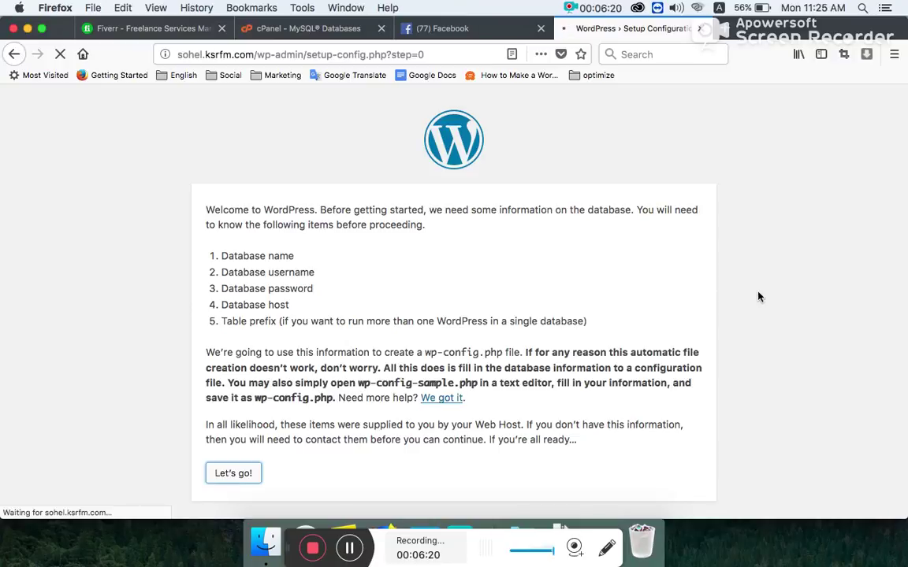
click(95, 358)
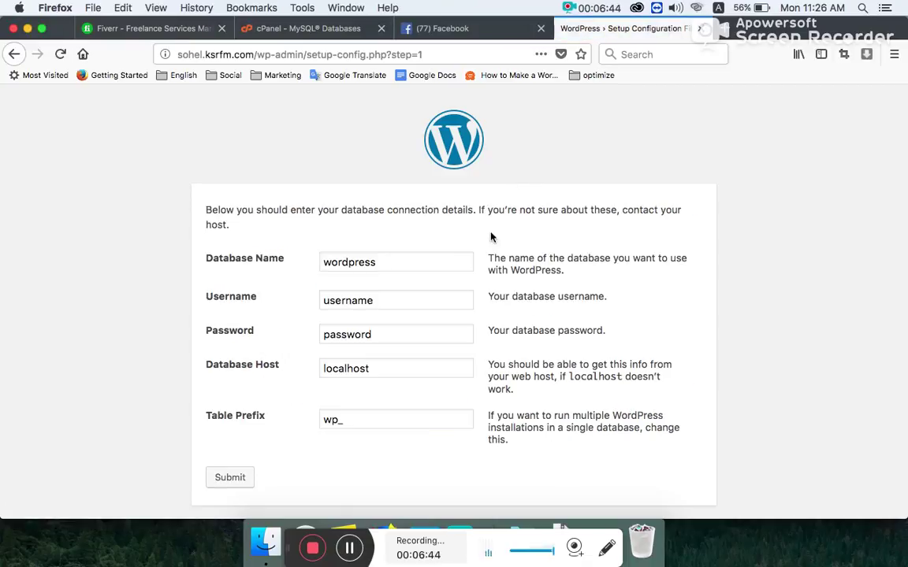
Replace the default Database Name and Username with ksrf432m_sohel, then bring up Notes
double_click(448, 265)
key(super+v)
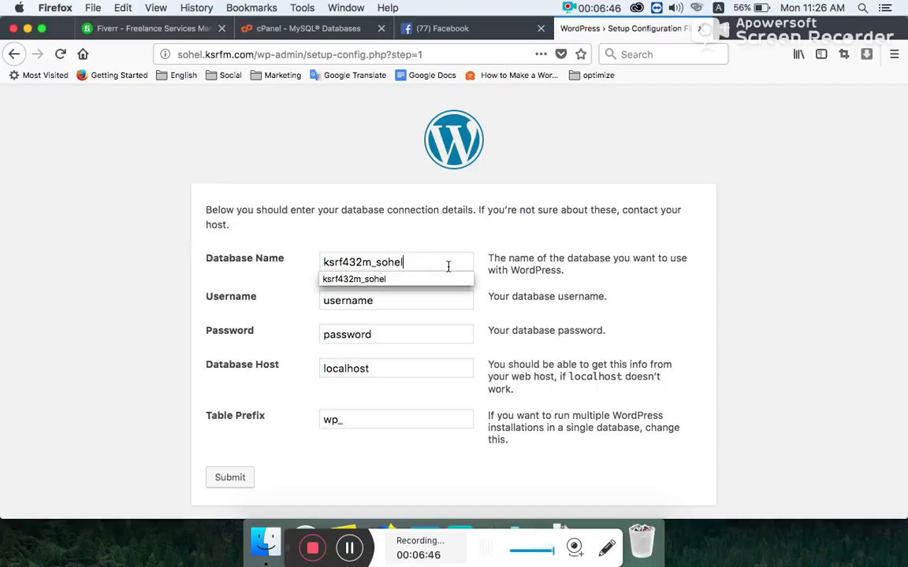
double_click(428, 302)
key(super+v)
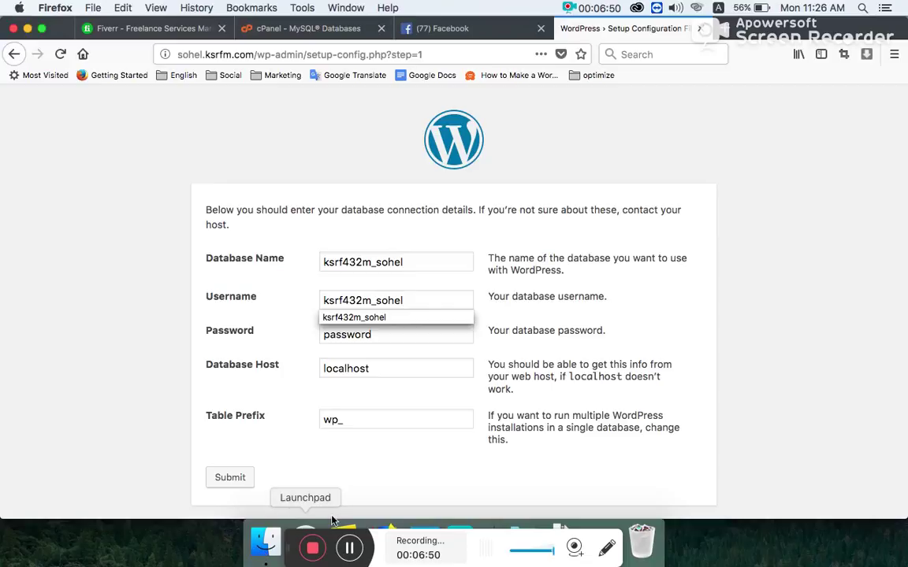
click(341, 548)
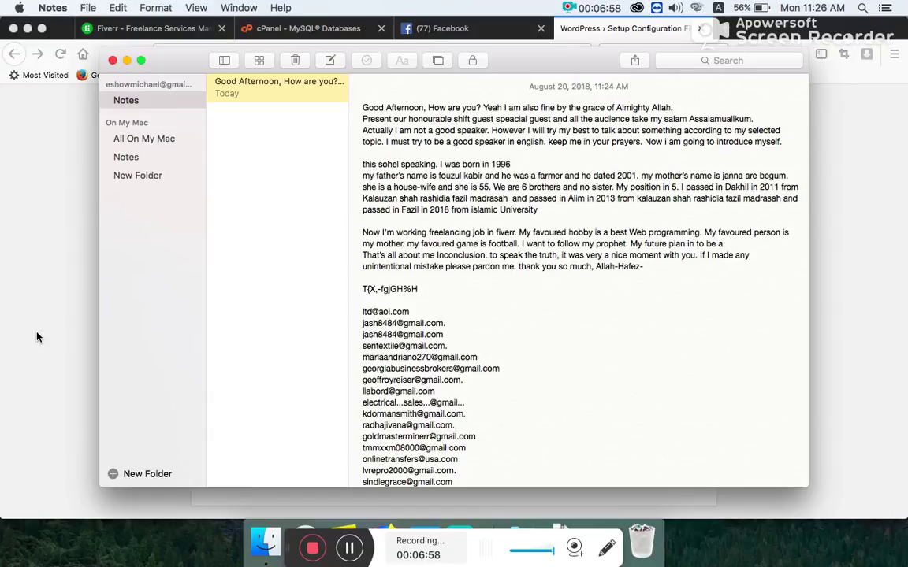
Copy the saved database password from Notes and return to the WordPress form
click(32, 298)
click(344, 530)
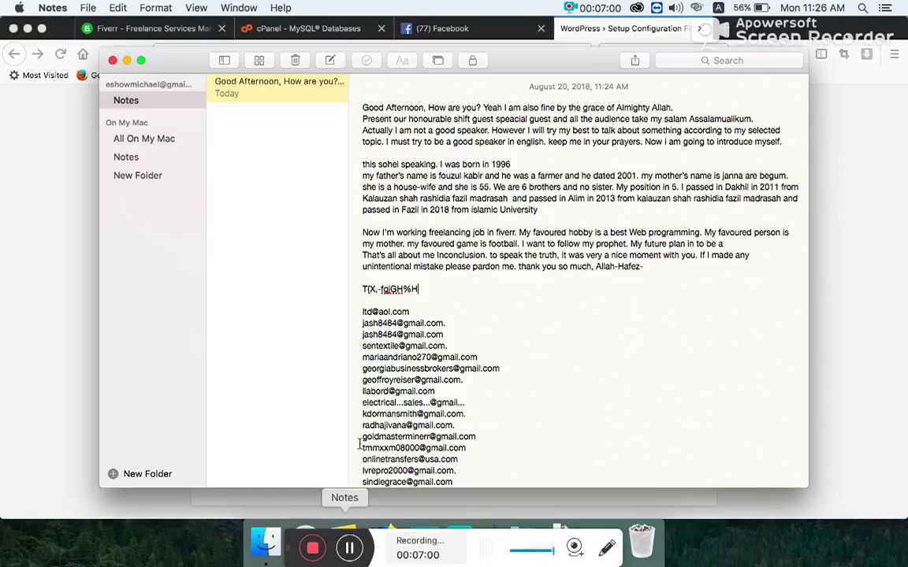
drag(424, 287, 363, 289)
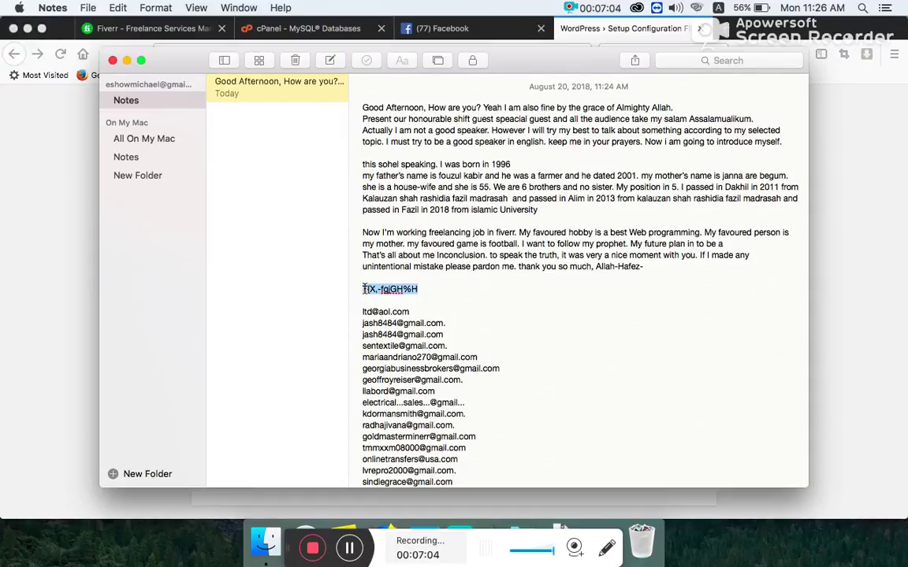
key(super+c)
click(60, 257)
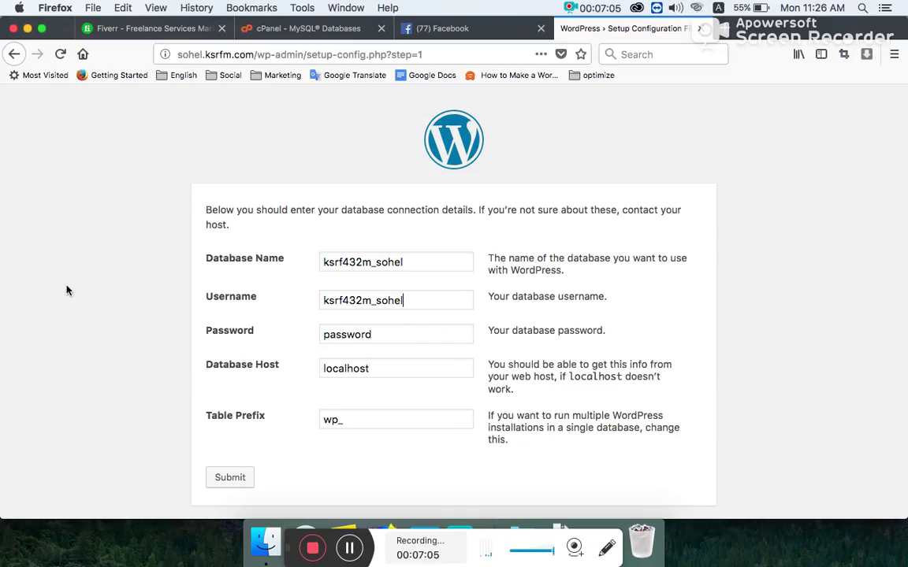
Paste the database password, submit the connection details, and run the WordPress installation
double_click(375, 335)
key(super+v)
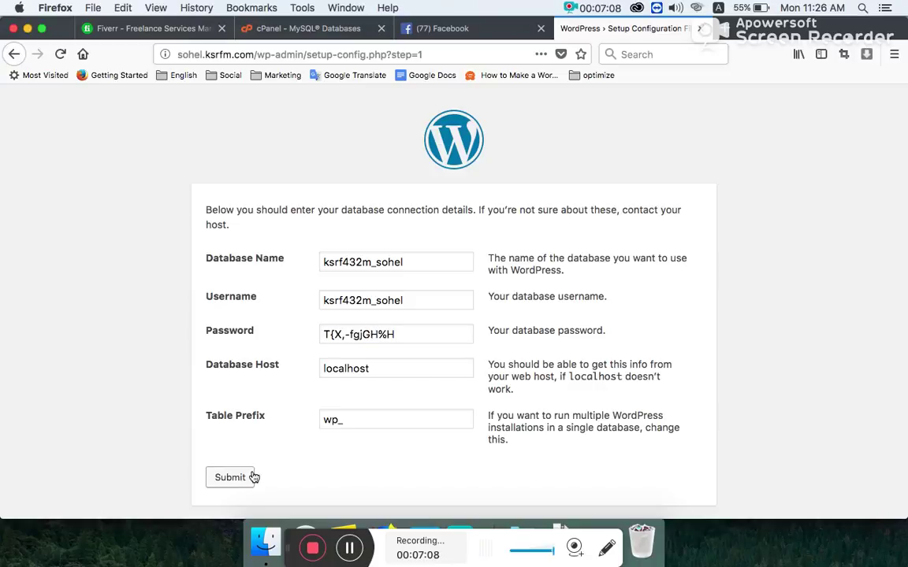
click(232, 478)
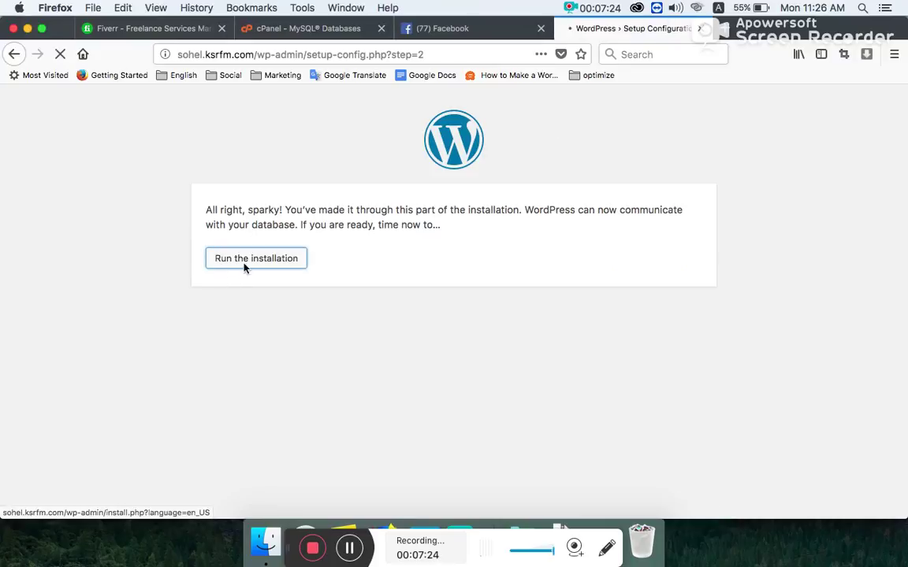
click(245, 268)
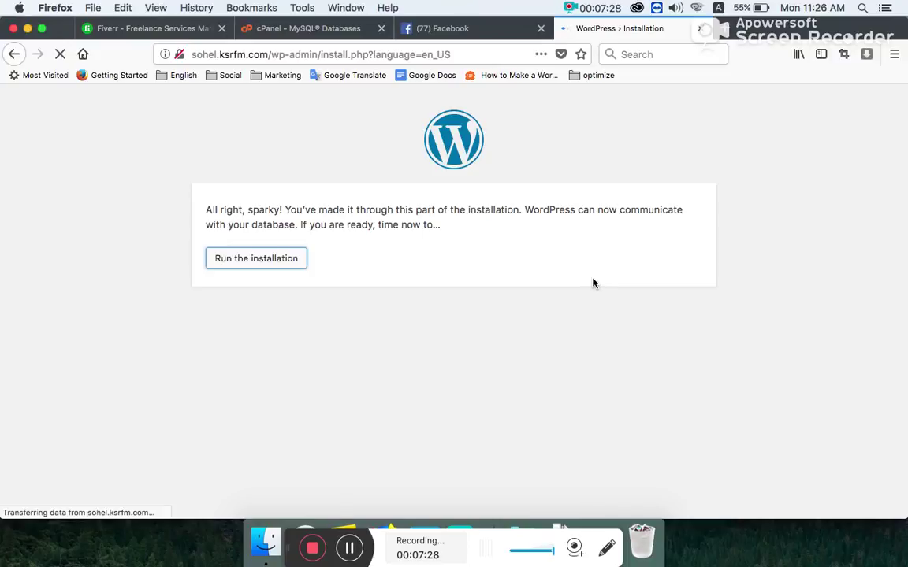
scroll(263, 296, down, 4)
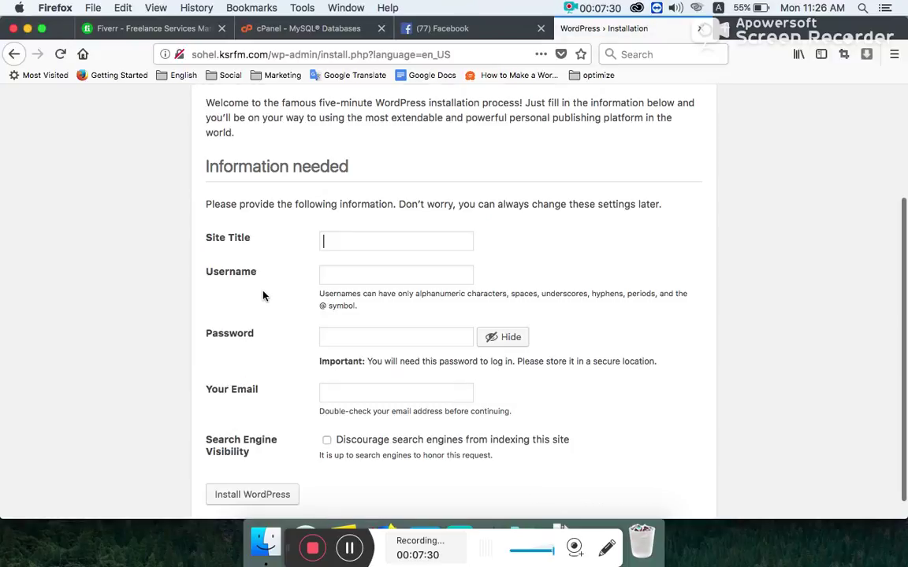
Enter the admin username and the saved e-mail address, then install WordPress
click(343, 238)
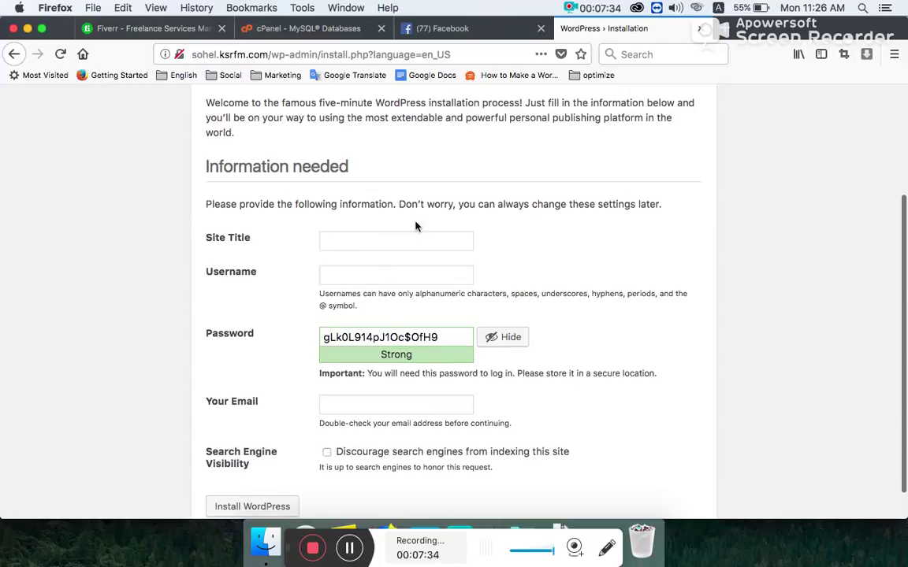
click(364, 273)
text(sohel)
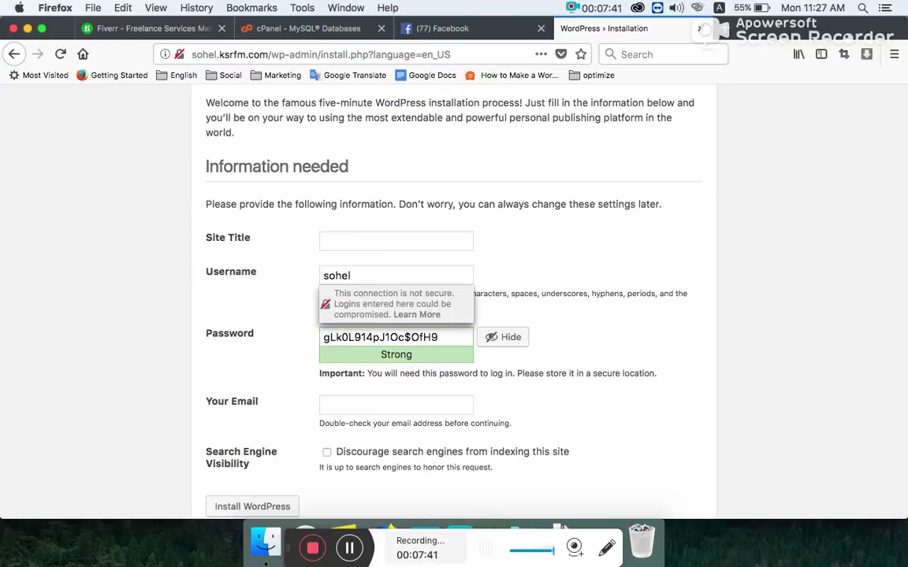
click(529, 252)
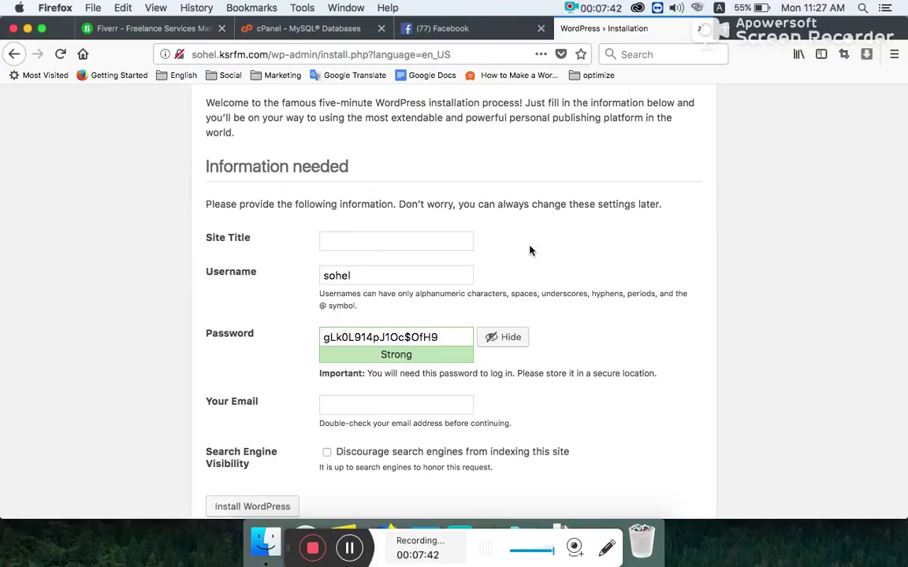
scroll(530, 250, down, 1)
click(410, 370)
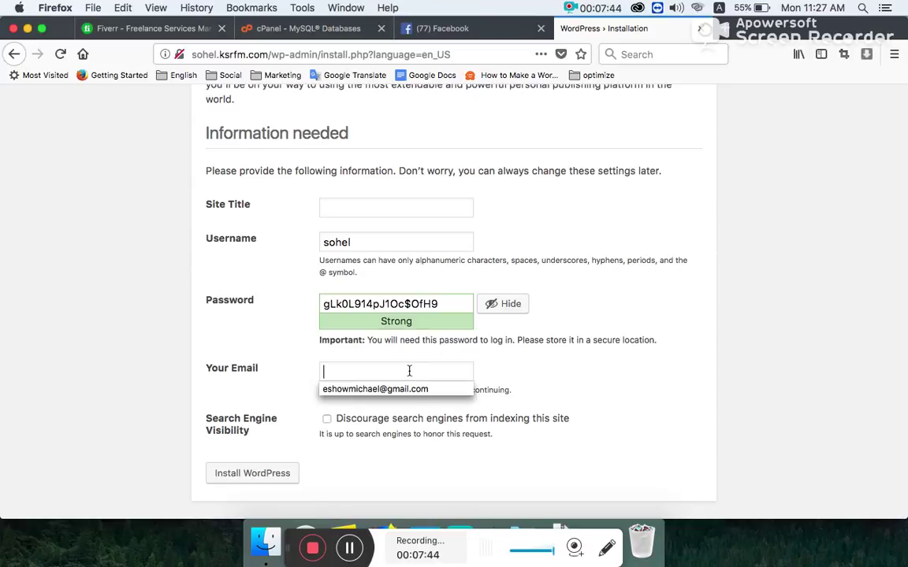
click(407, 388)
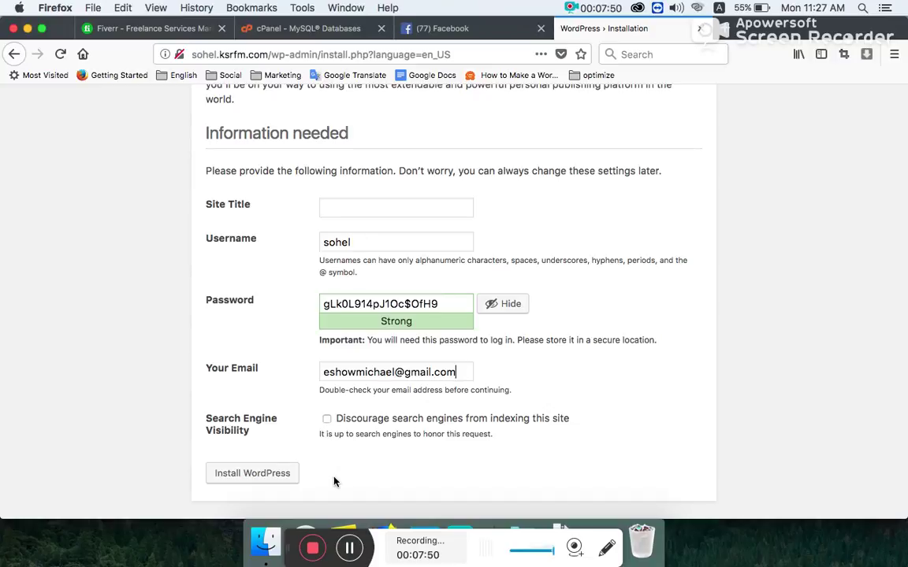
click(266, 475)
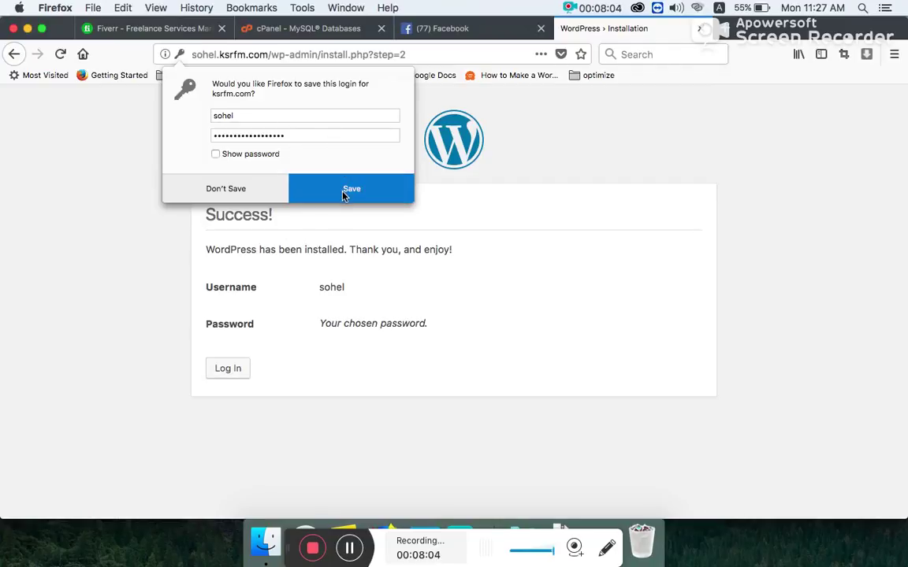
Reveal and select the generated admin password, save the login in Firefox, and go to Log In
click(215, 154)
drag(213, 135, 302, 150)
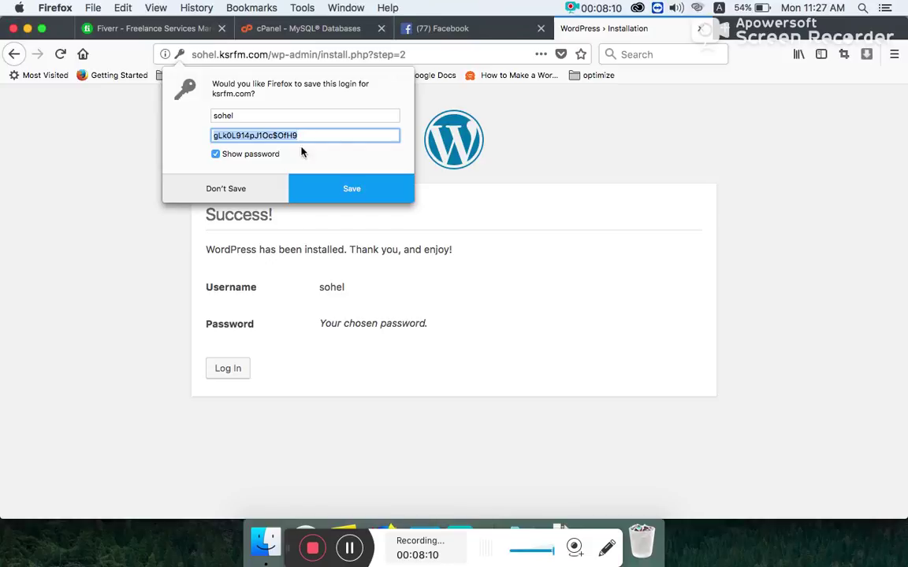
click(332, 191)
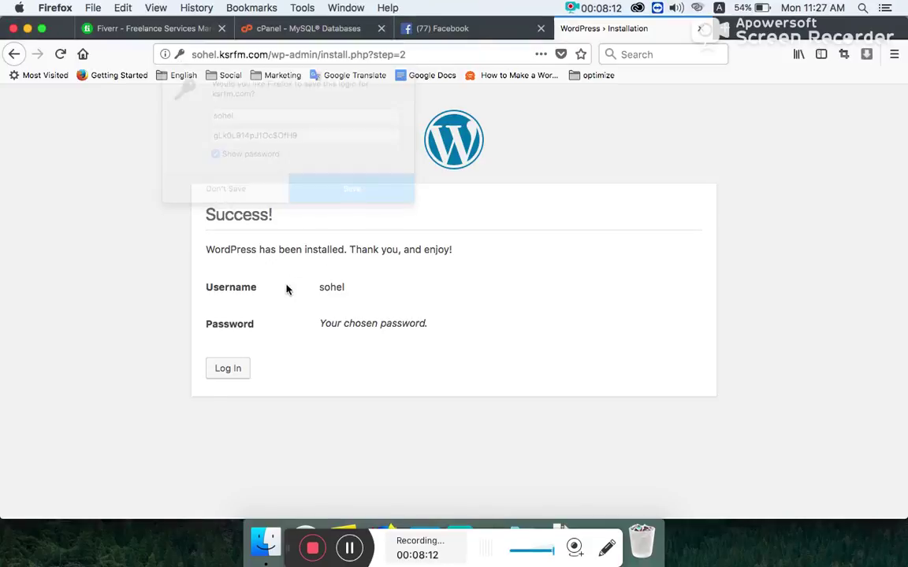
click(243, 369)
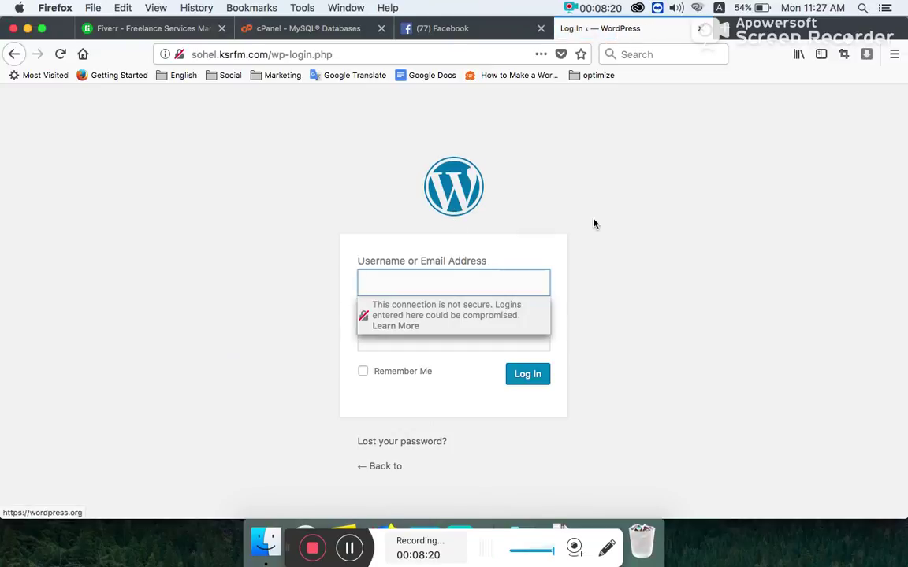
Sign in with the admin username and pasted password, declining Firefox's save-login offer
text(s)
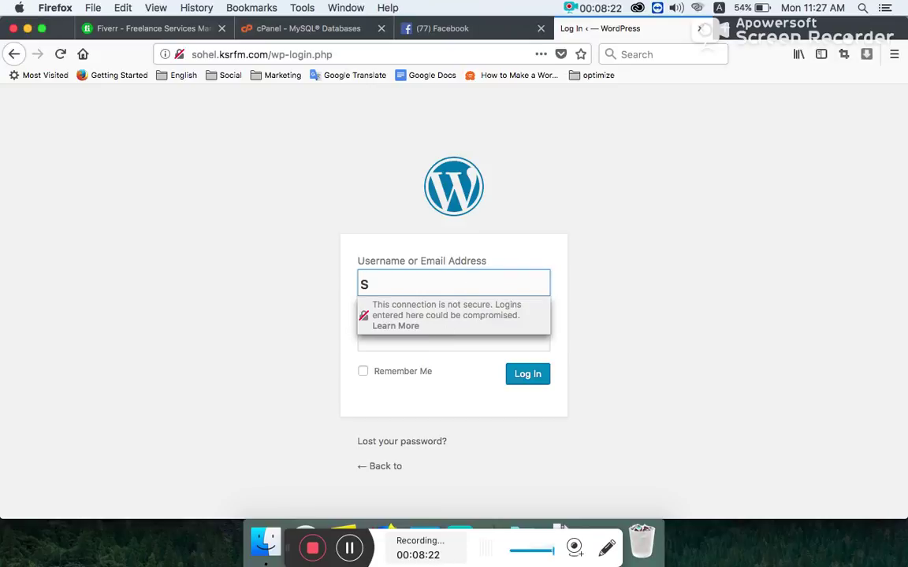
text(ohel)
click(440, 341)
key(super+v)
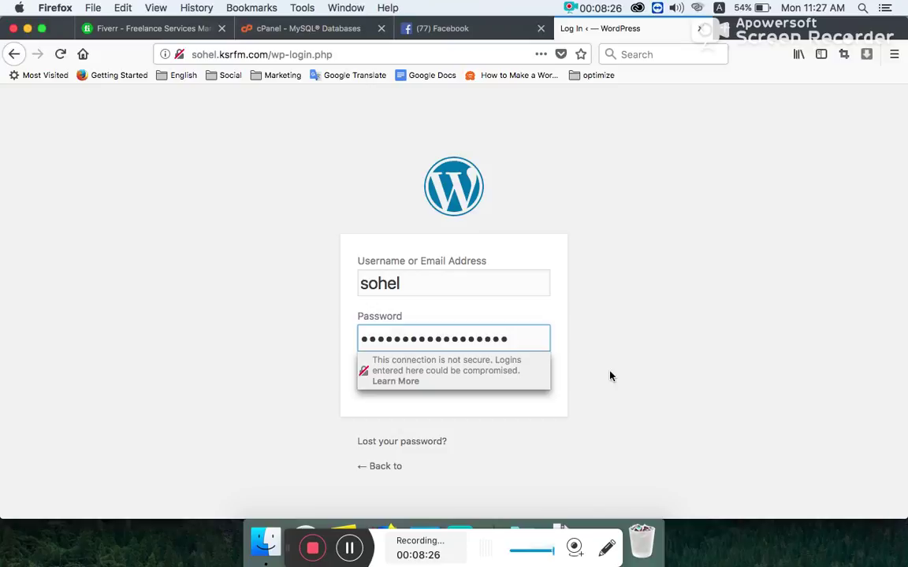
click(544, 377)
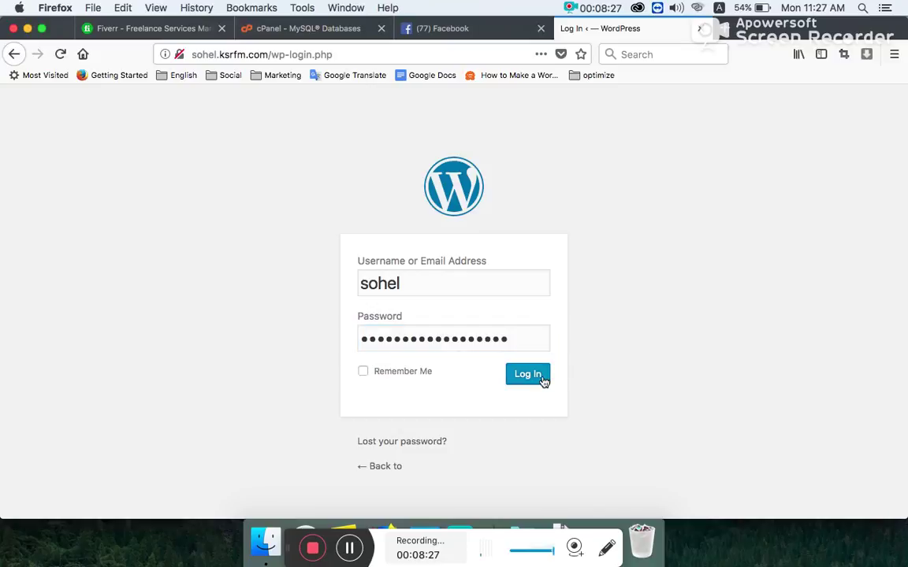
click(204, 281)
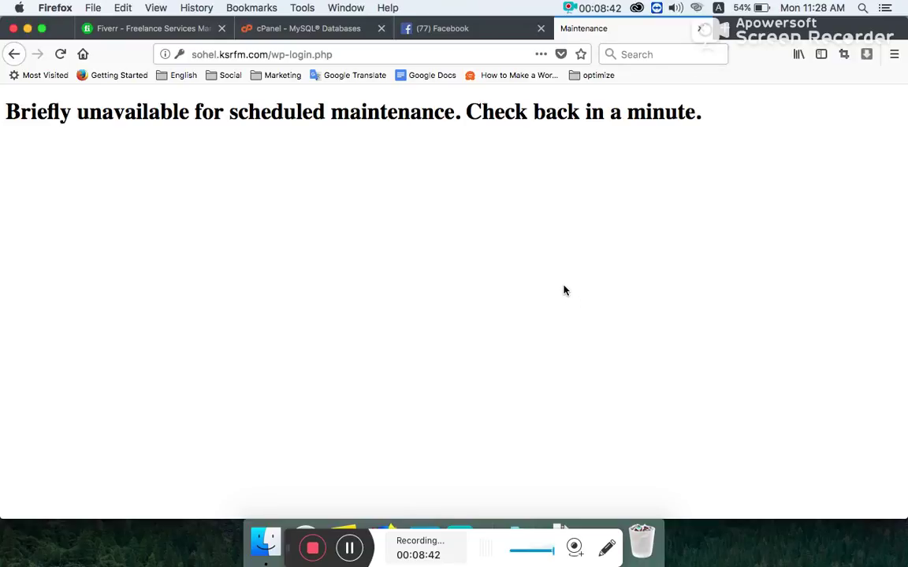
click(598, 8)
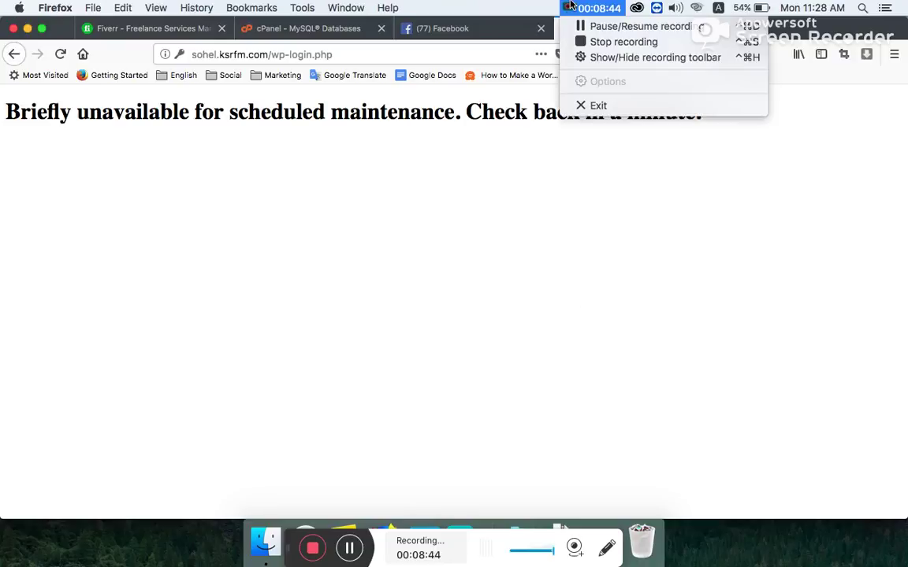
click(603, 29)
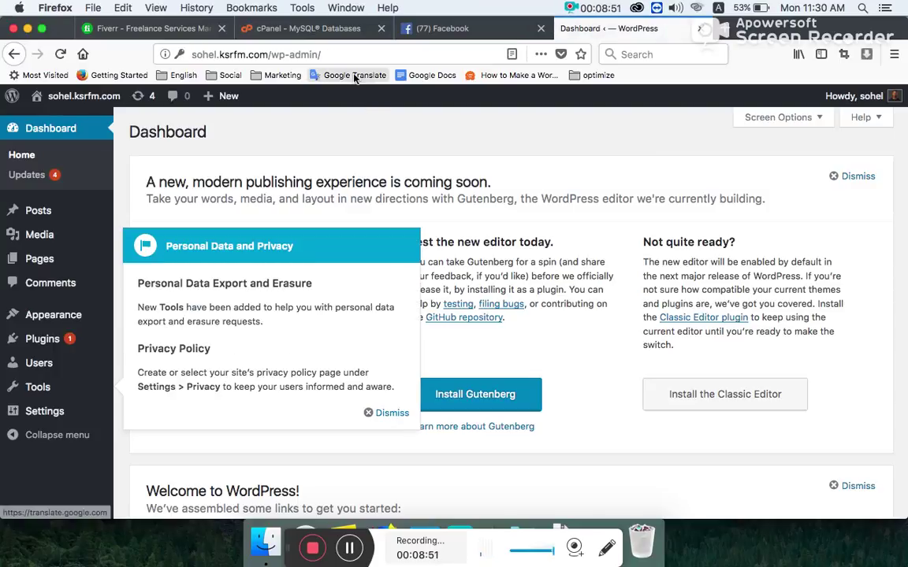
Briefly open the live site in a new tab, close it, and make the browser full screen
right_click(80, 100)
click(111, 100)
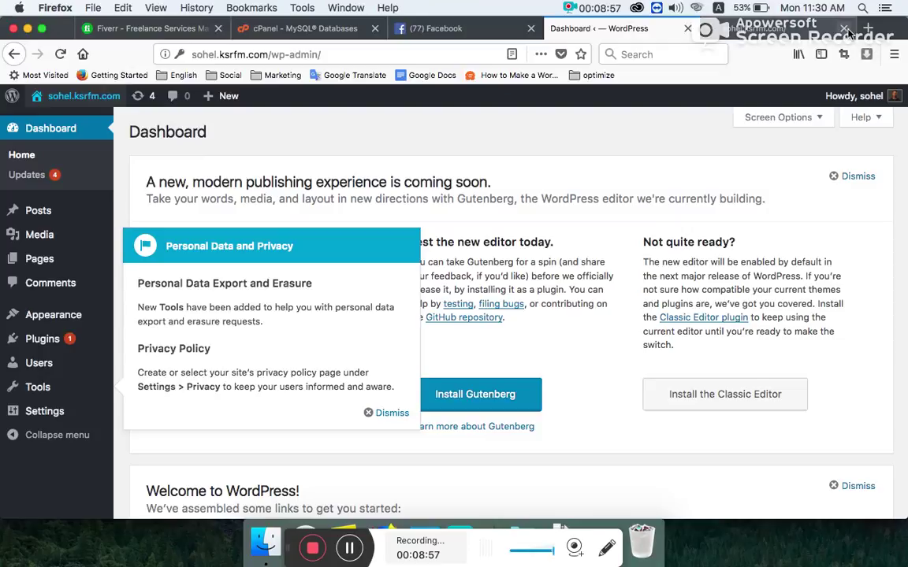
click(844, 29)
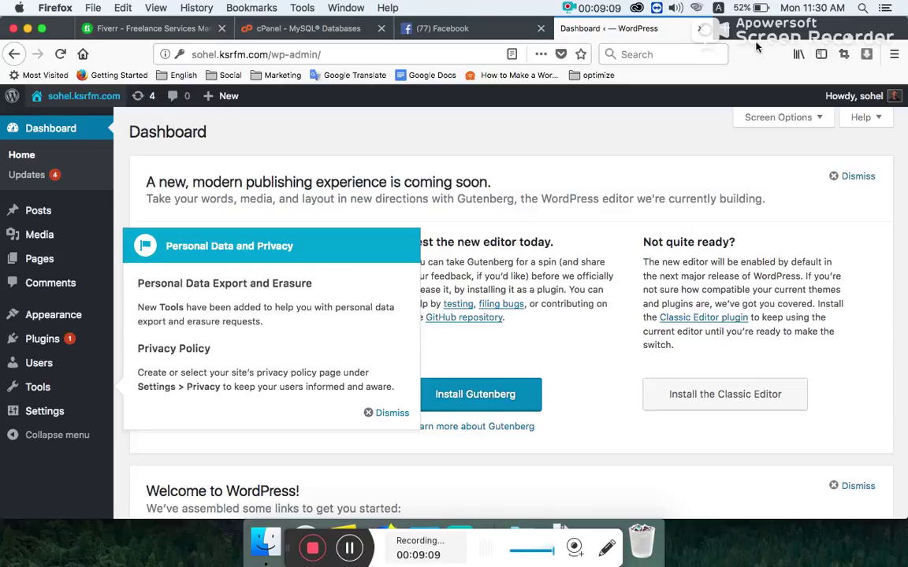
click(43, 28)
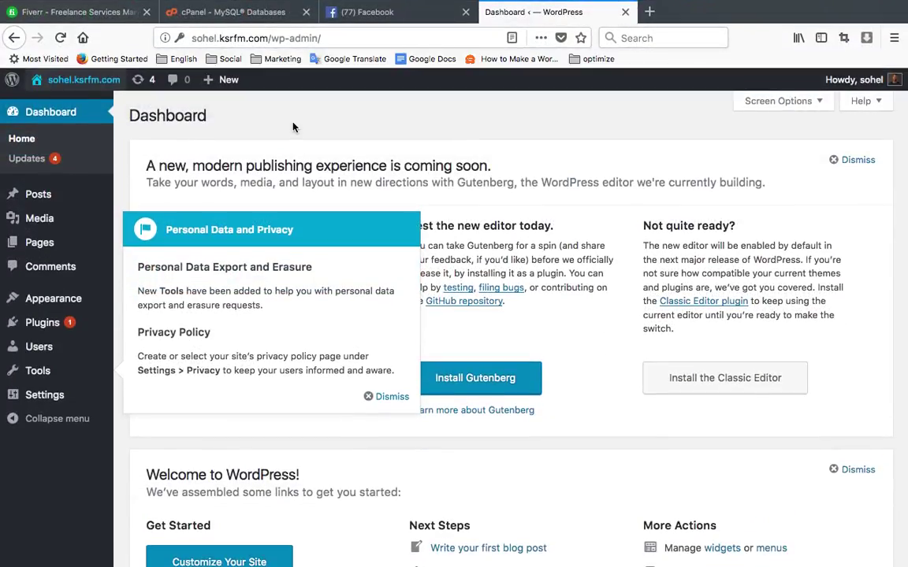
Open the sohel.ksrfm.com front page in a new tab and scroll down through it
right_click(75, 85)
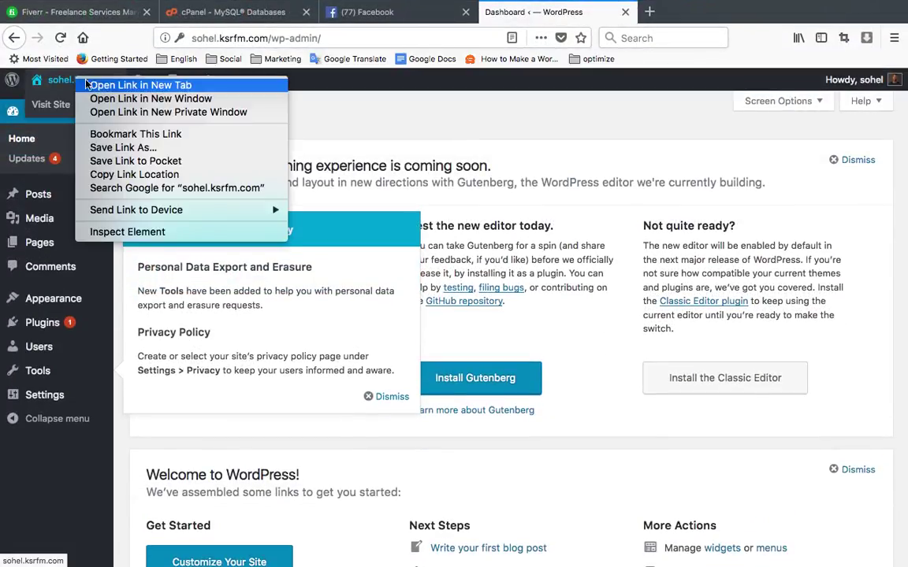
click(105, 85)
click(675, 9)
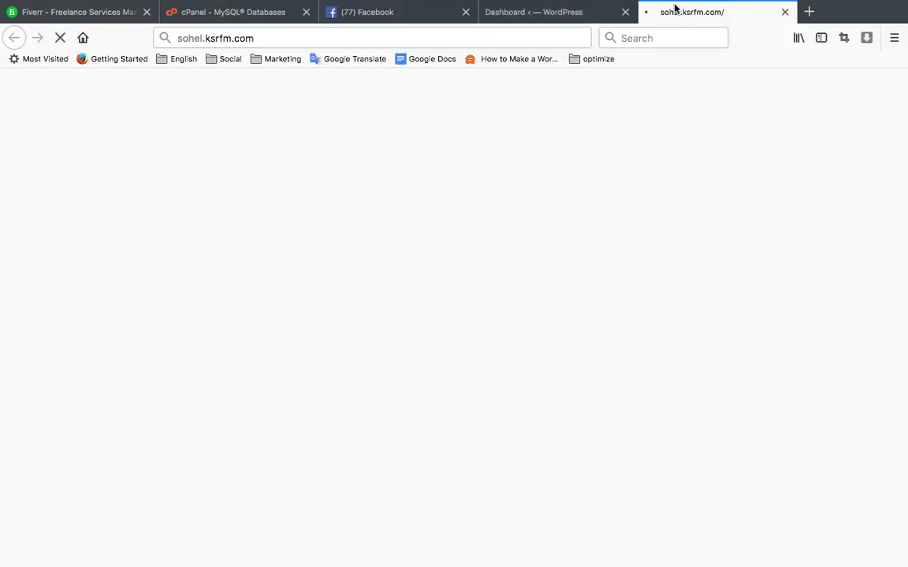
click(580, 6)
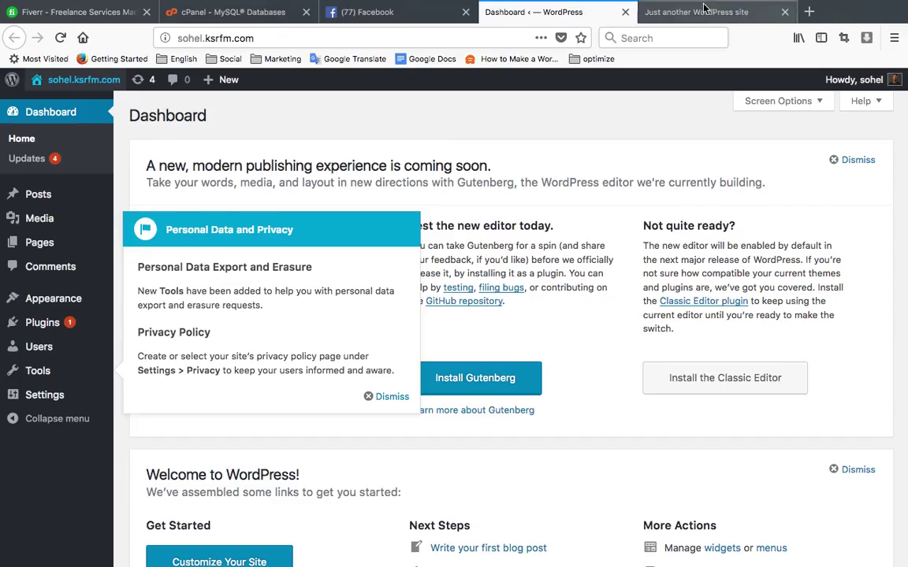
click(704, 8)
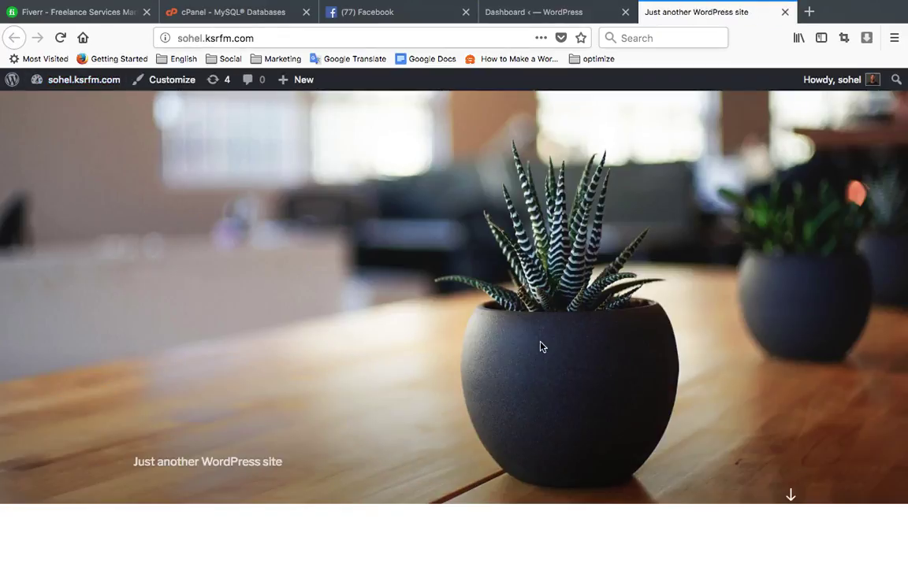
scroll(541, 347, down, 15)
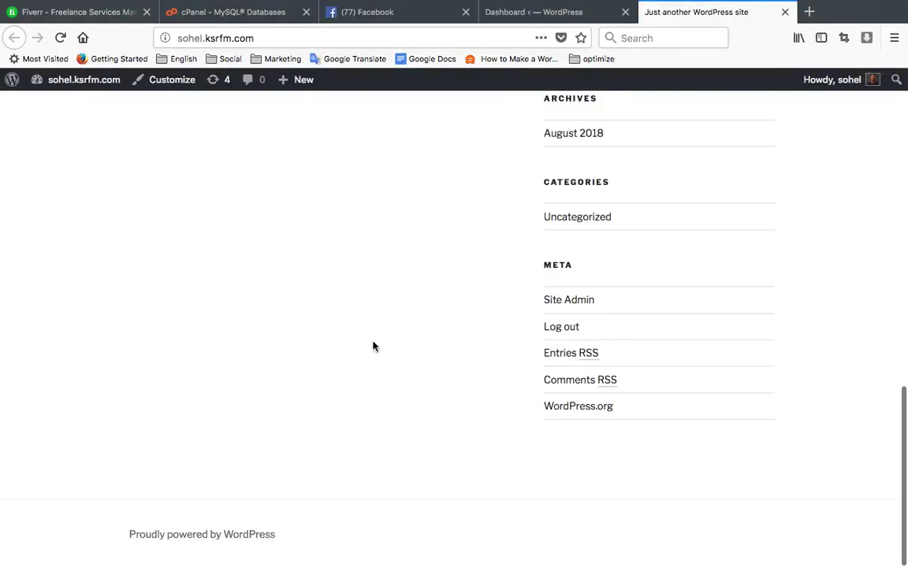
Compare the Dashboard with the front page, scrolling back up to the potted-plant header
click(561, 12)
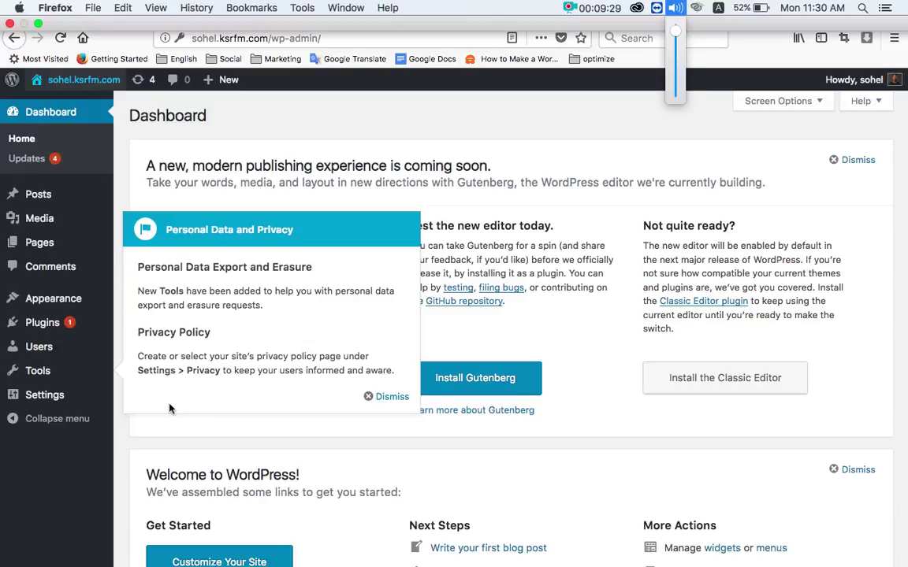
click(530, 207)
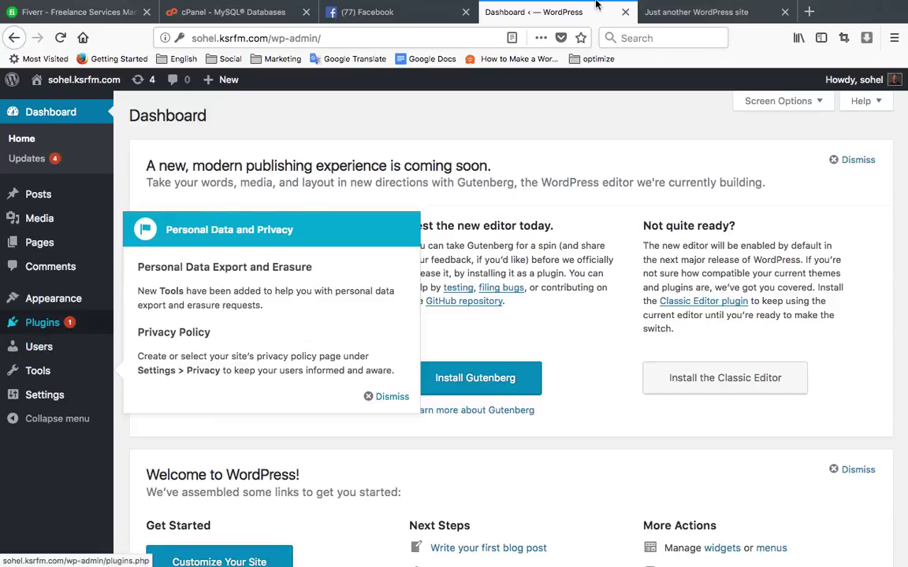
mouse_move(380, 8)
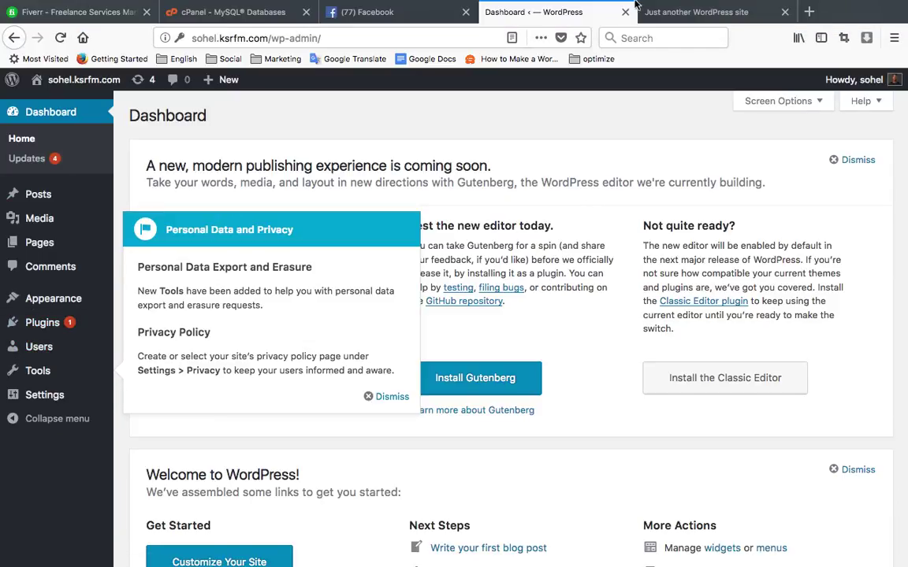
click(686, 11)
scroll(478, 259, up, 15)
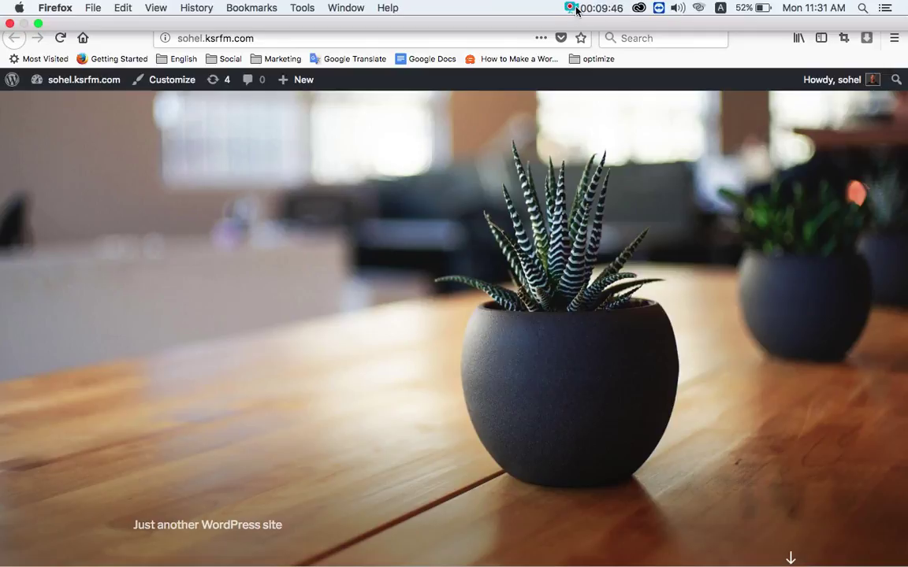
click(576, 9)
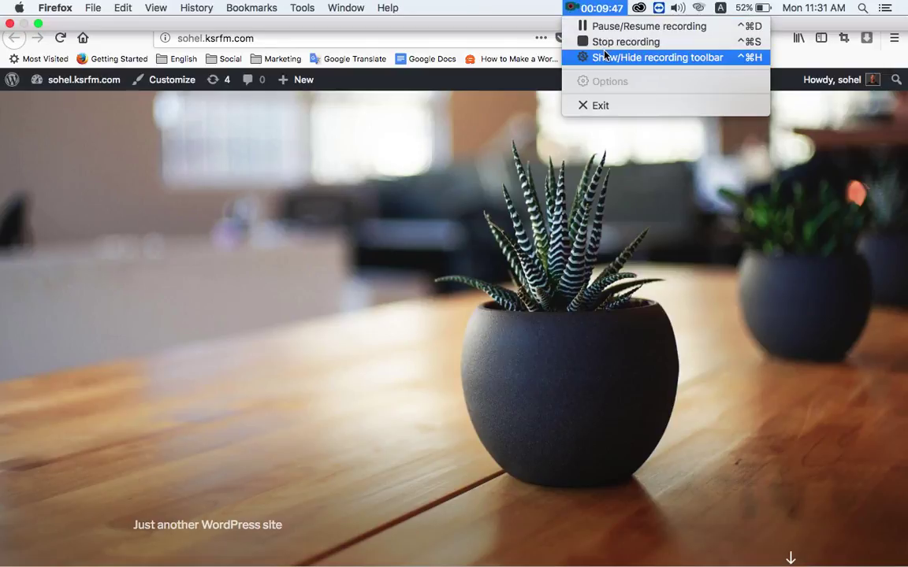